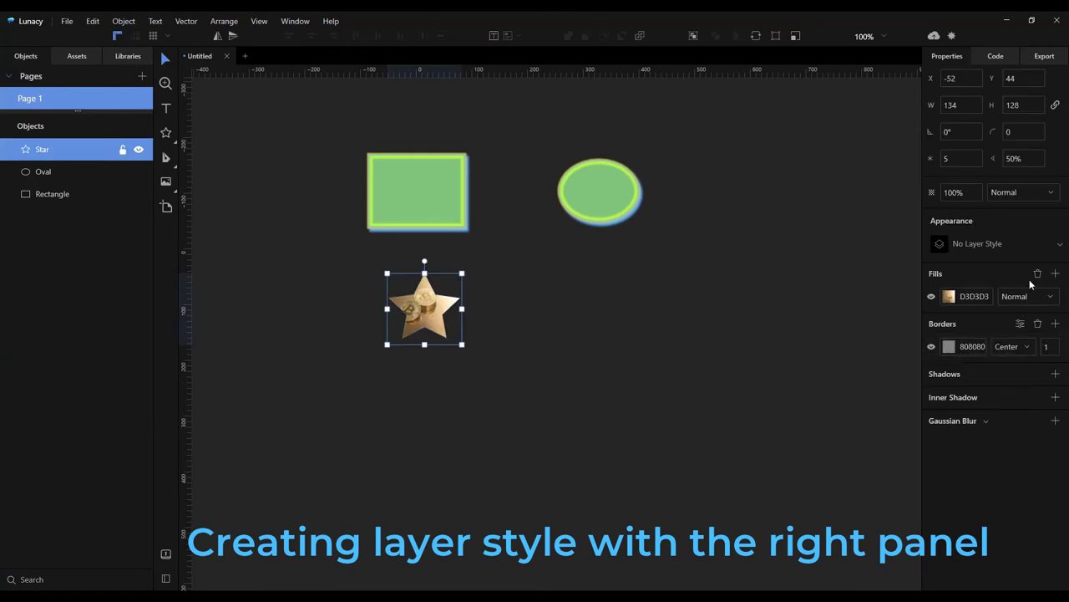
Add a 59ADFF fill above the star's image fill and set the border width to 5
{"action": "left_click", "coordinate": [948, 296]}
{"action": "left_click", "coordinate": [982, 404]}
{"action": "left_click", "coordinate": [982, 404]}
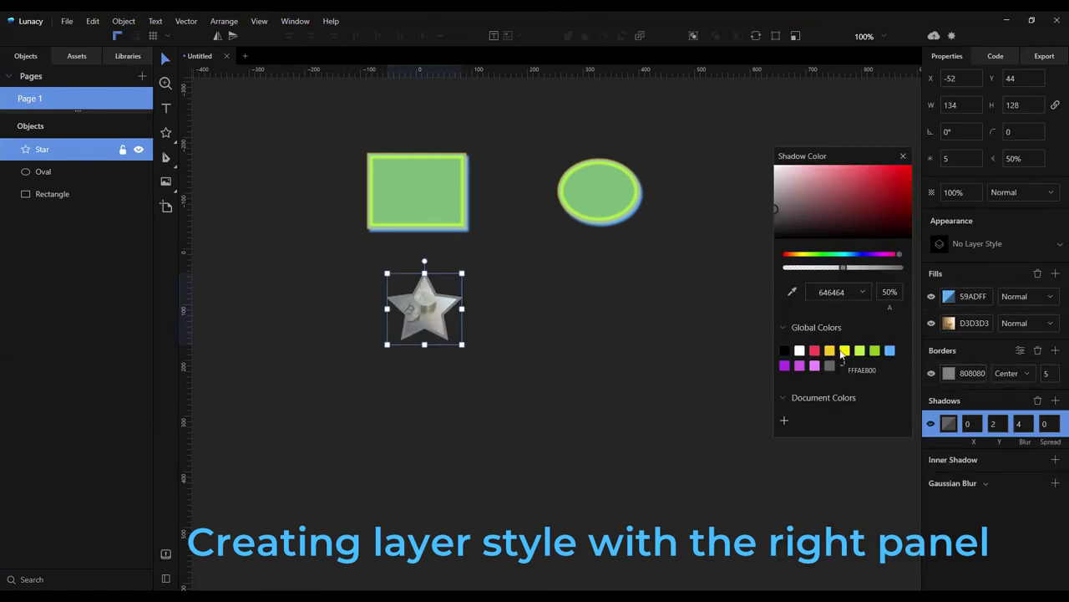
Give the star a yellow shadow with X 6, Y 4 and blur 2, and add a white inner shadow
{"action": "left_click", "coordinate": [829, 409]}
{"action": "left_click", "coordinate": [976, 456]}
{"action": "left_click", "coordinate": [798, 409]}
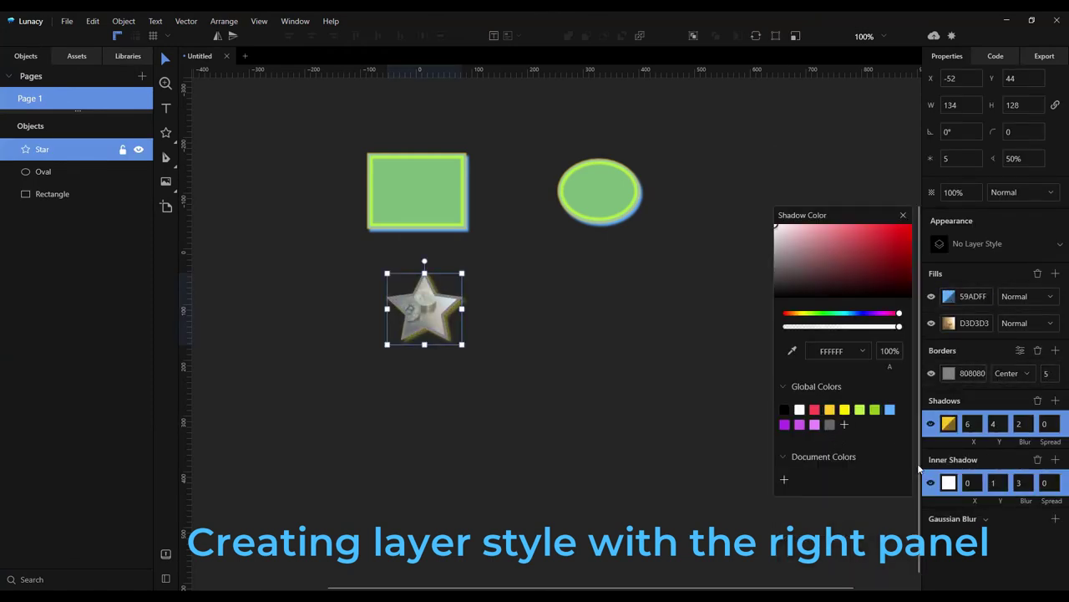
Set the star's inner shadow to X 6, Y 6 and blur 0
{"action": "left_click", "coordinate": [971, 482]}
{"action": "type", "text": "6"}
{"action": "key", "text": "Tab"}
{"action": "type", "text": "6"}
{"action": "key", "text": "Tab"}
{"action": "type", "text": "0"}
{"action": "left_click", "coordinate": [762, 453]}
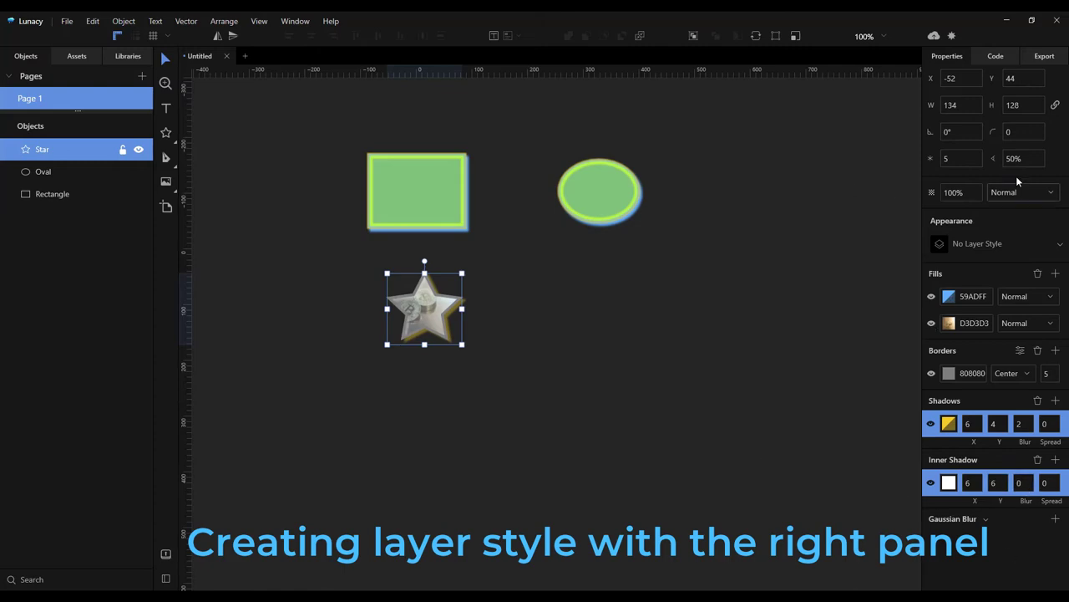
Save the star's appearance as a new layer style named new_style
{"action": "left_click", "coordinate": [1013, 242]}
{"action": "left_click", "coordinate": [979, 267]}
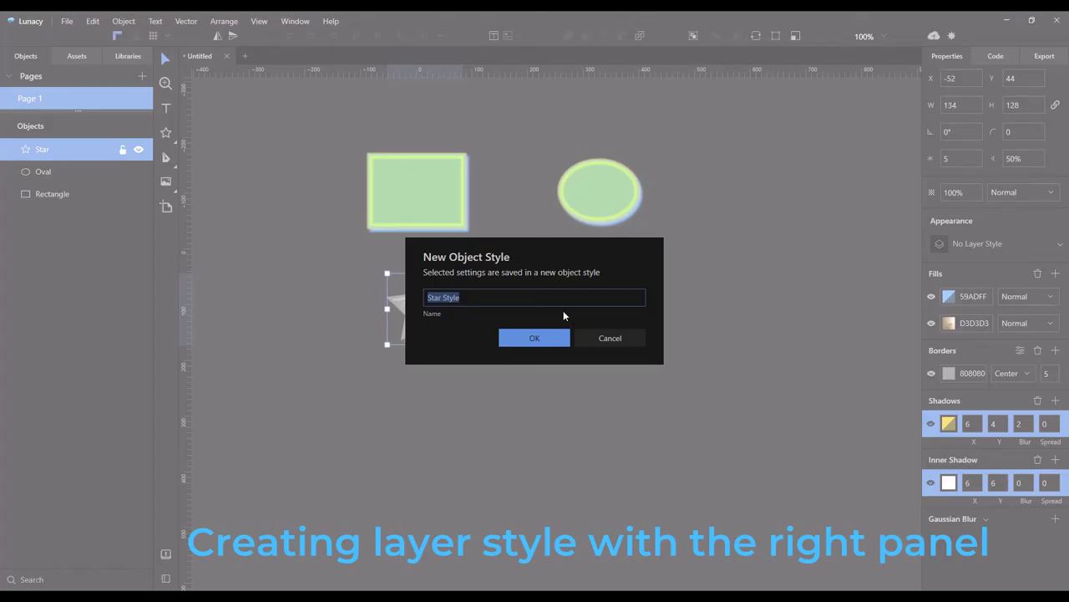
{"action": "key", "text": "BackSpace"}
{"action": "type", "text": "new_style"}
{"action": "key", "text": "Return"}
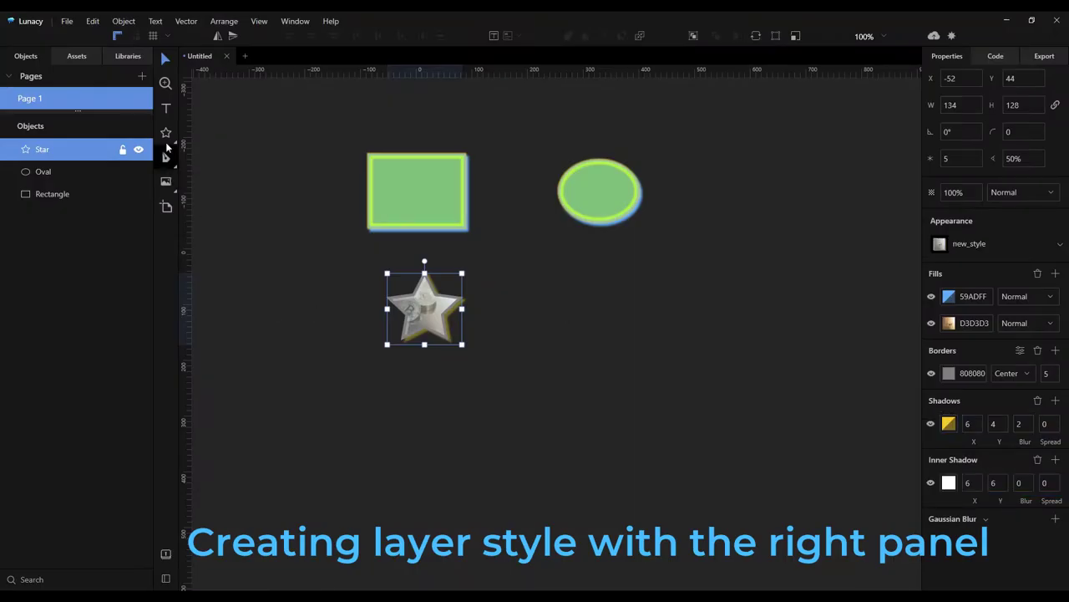
Draw a polygon about 158 by 132 beside the star and apply the new_style layer style to it
{"action": "left_click", "coordinate": [177, 132]}
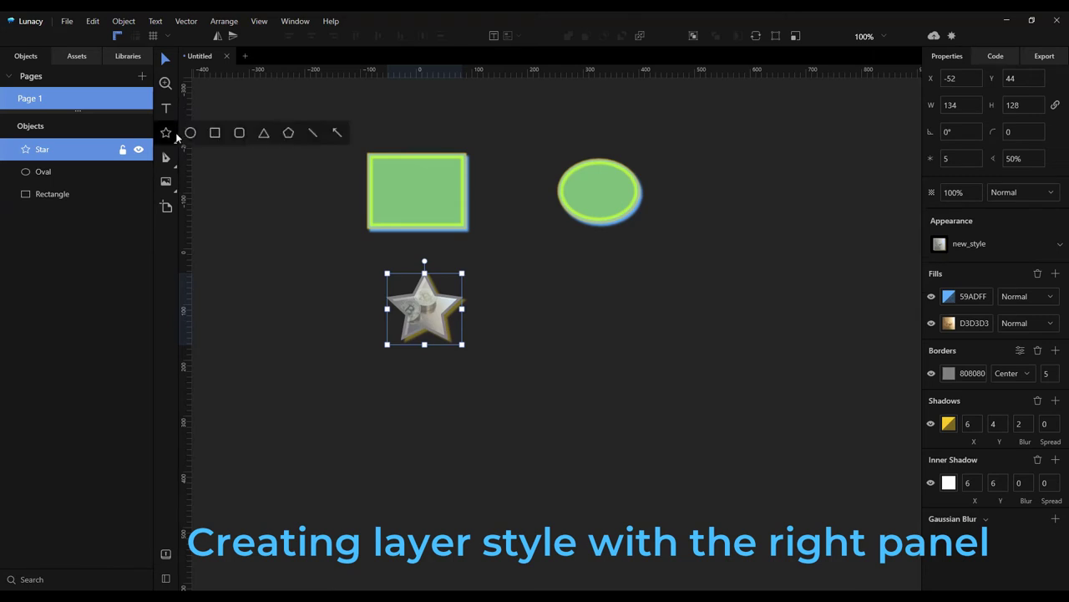
{"action": "left_click", "coordinate": [289, 131]}
{"action": "left_click_drag", "start_coordinate": [558, 271], "coordinate": [646, 346]}
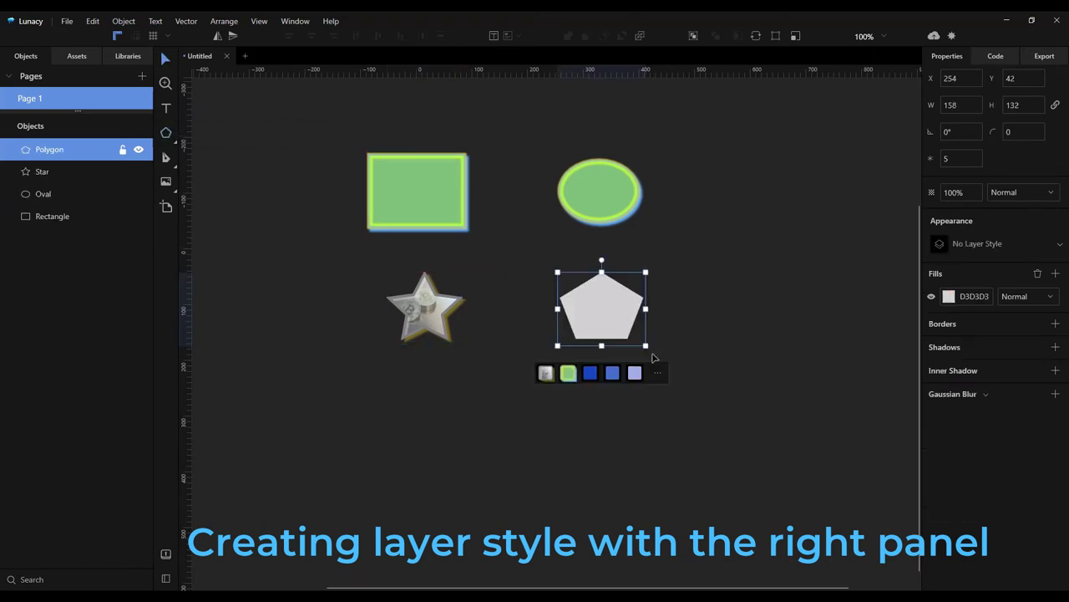
{"action": "left_click", "coordinate": [982, 251]}
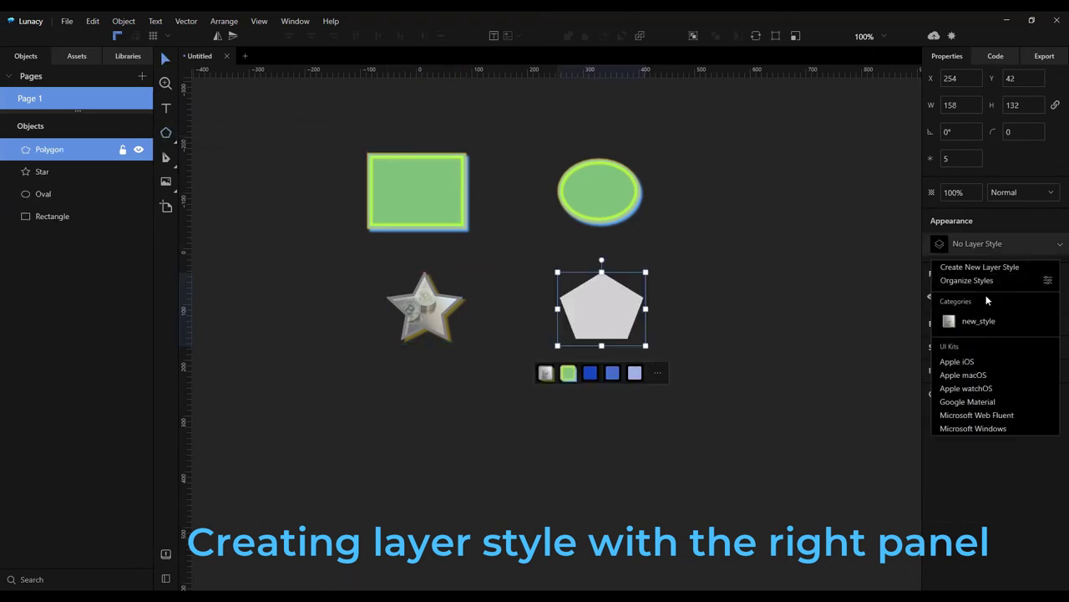
{"action": "left_click", "coordinate": [982, 318]}
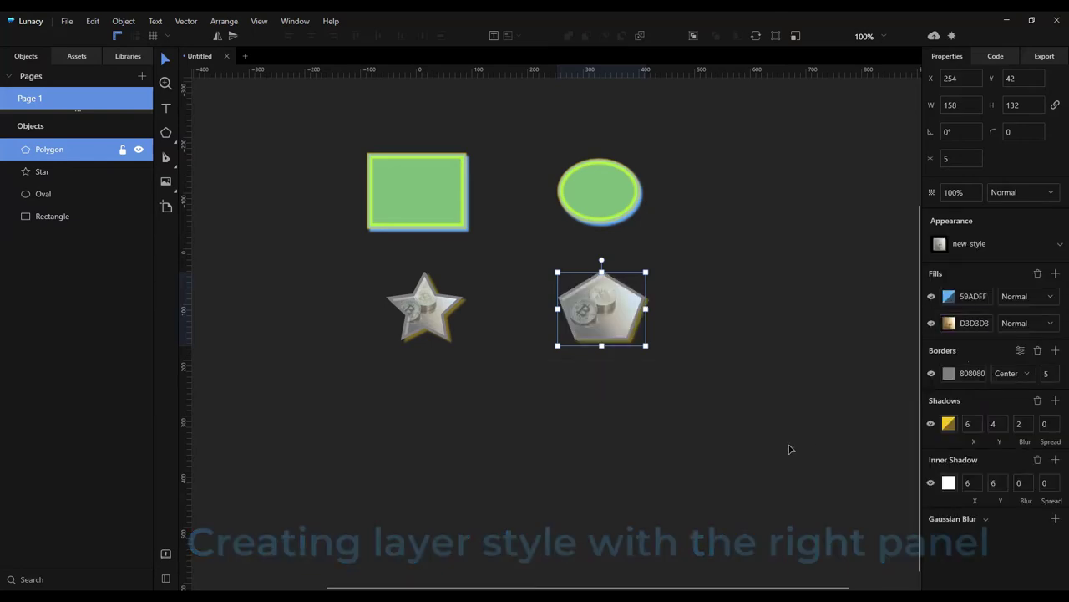
{"action": "left_click", "coordinate": [787, 408]}
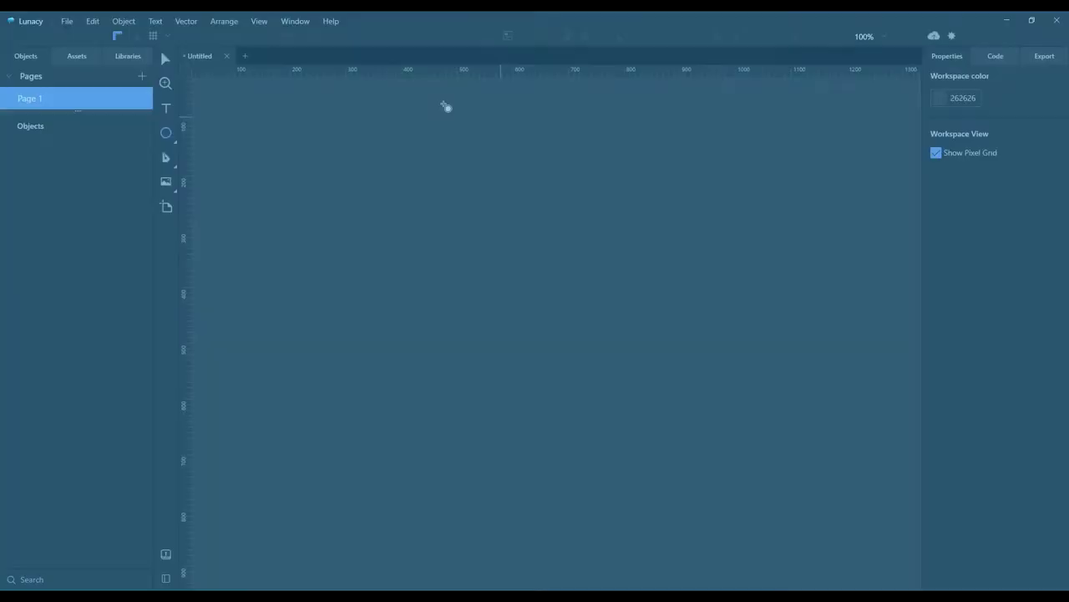
Draw a circle about 111 by 111 and apply the recent style with the man's portrait on yellow
{"action": "left_click_drag", "start_coordinate": [348, 111], "coordinate": [410, 173]}
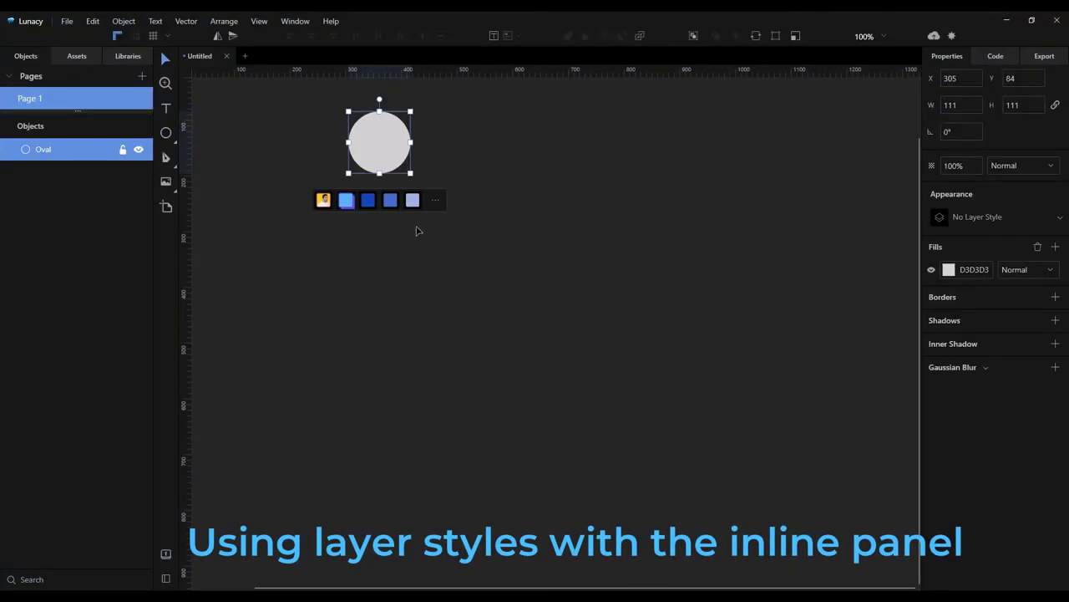
{"action": "left_click", "coordinate": [436, 201]}
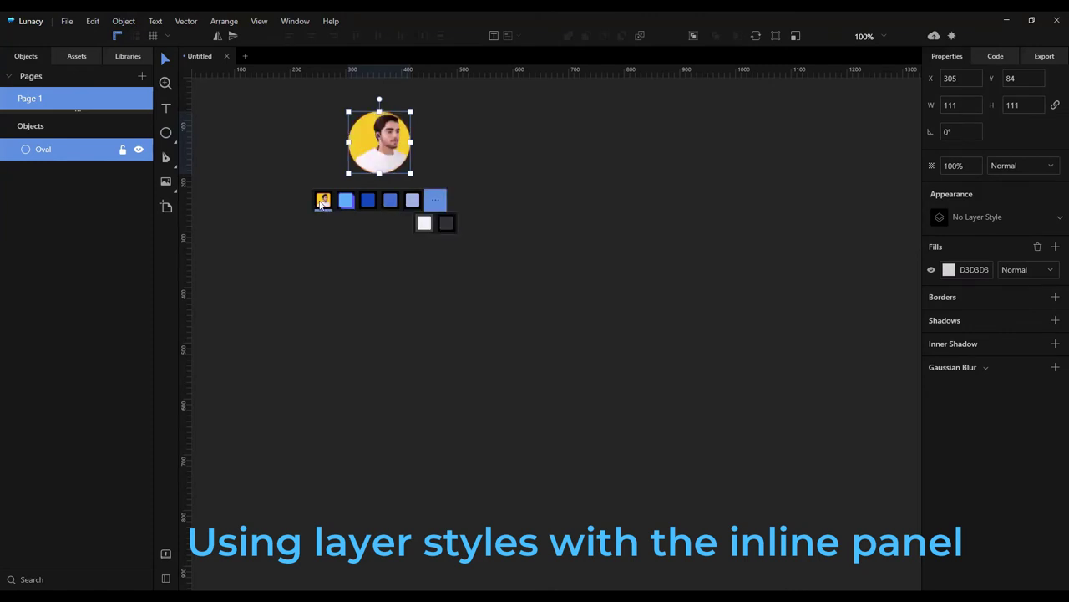
{"action": "left_click", "coordinate": [322, 202]}
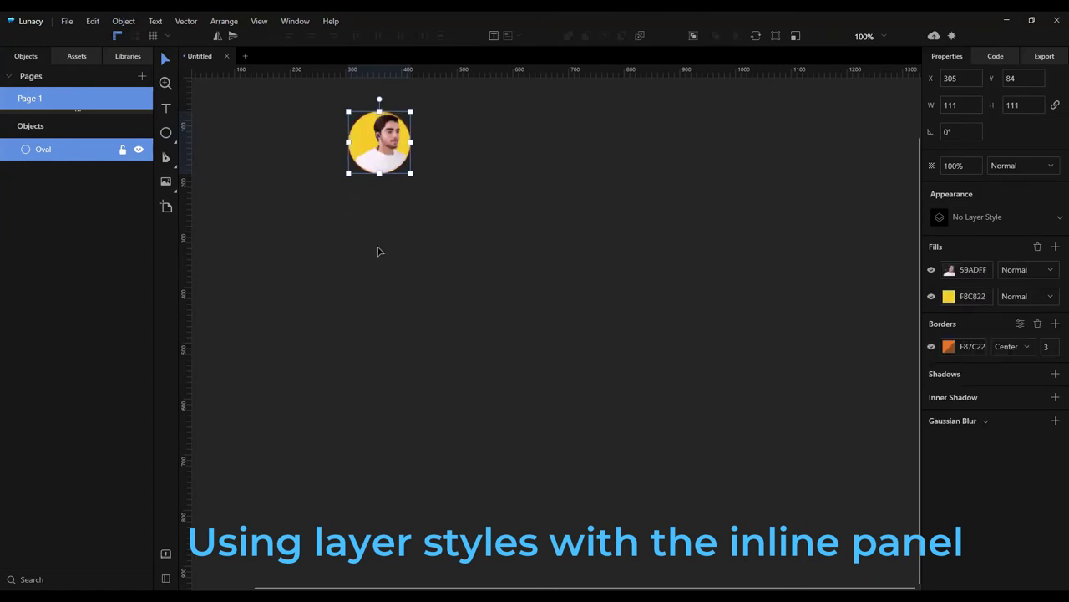
Place a star about 150 by 150 at about X 512, Y 65, with the same yellow portrait style as the circle
{"action": "left_click", "coordinate": [251, 155]}
{"action": "left_click_drag", "start_coordinate": [484, 118], "coordinate": [568, 201]}
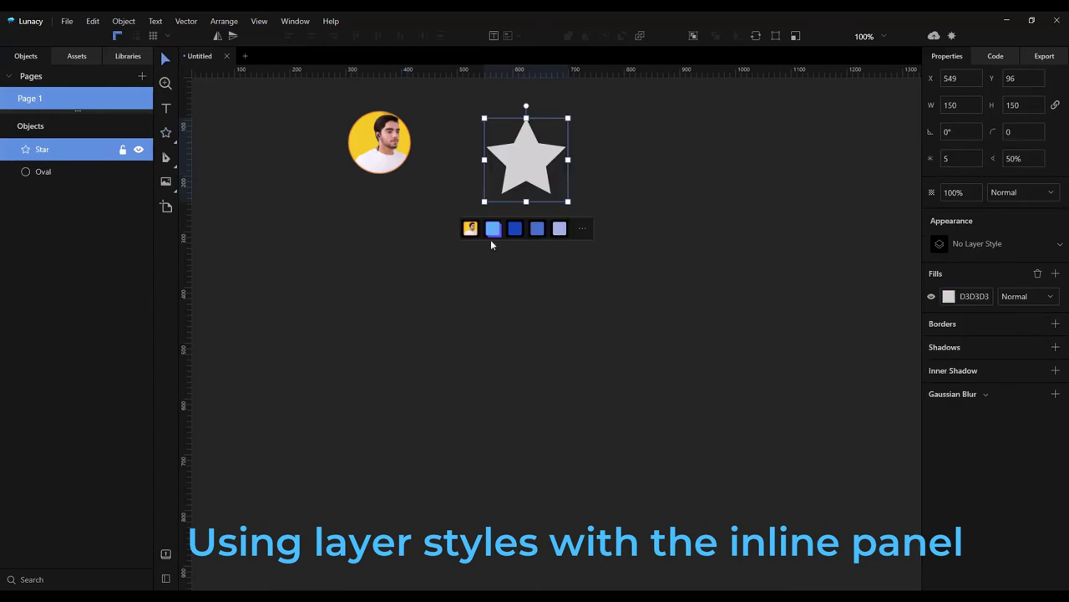
{"action": "left_click", "coordinate": [471, 228]}
{"action": "left_click_drag", "start_coordinate": [525, 163], "coordinate": [505, 145]}
{"action": "left_click", "coordinate": [234, 310]}
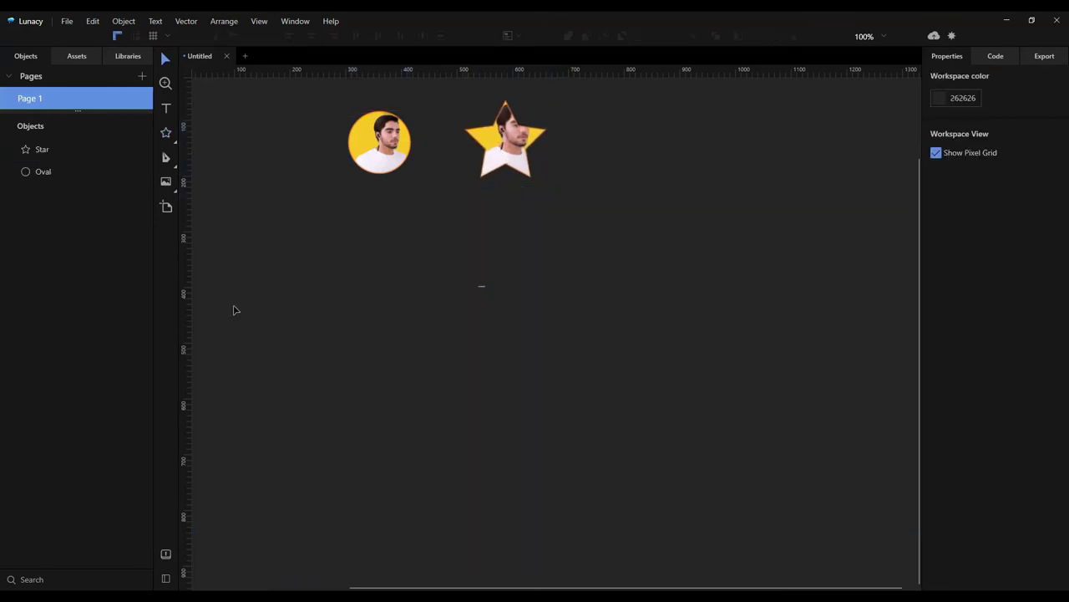
Draw a square about 170 by 170 below the circle and apply the gray layer style from the button category
{"action": "key", "text": "r"}
{"action": "left_click_drag", "start_coordinate": [369, 248], "coordinate": [464, 324]}
{"action": "left_click", "coordinate": [1003, 216]}
{"action": "mouse_move", "coordinate": [962, 310]}
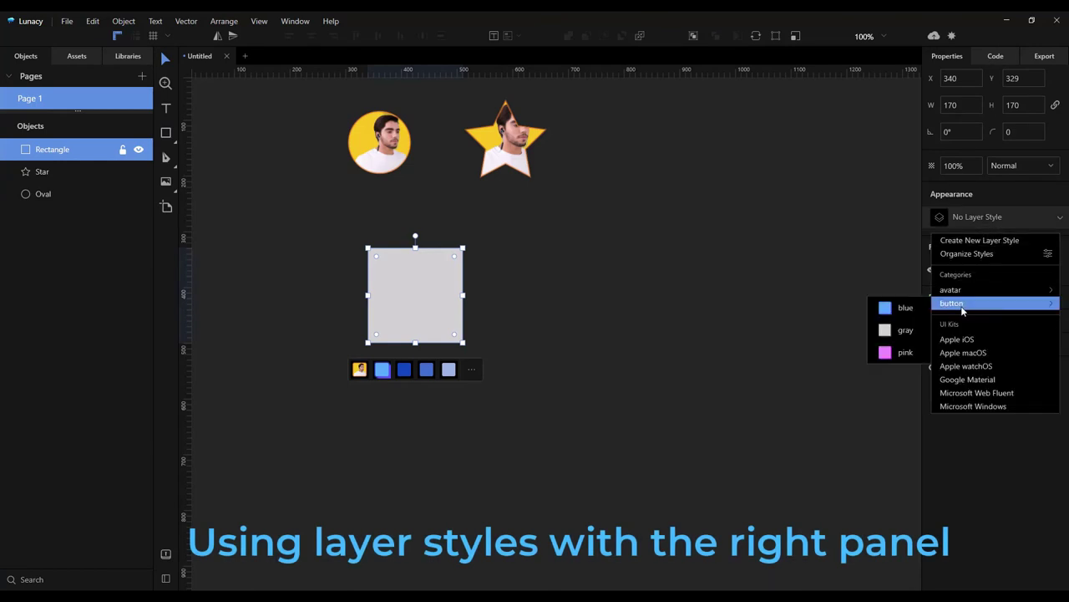
{"action": "left_click", "coordinate": [904, 333]}
{"action": "left_click", "coordinate": [473, 260]}
Draw a triangle about 189 by 189 beside the square and apply the avatar style with the woman on a purple background
{"action": "mouse_move", "coordinate": [166, 133]}
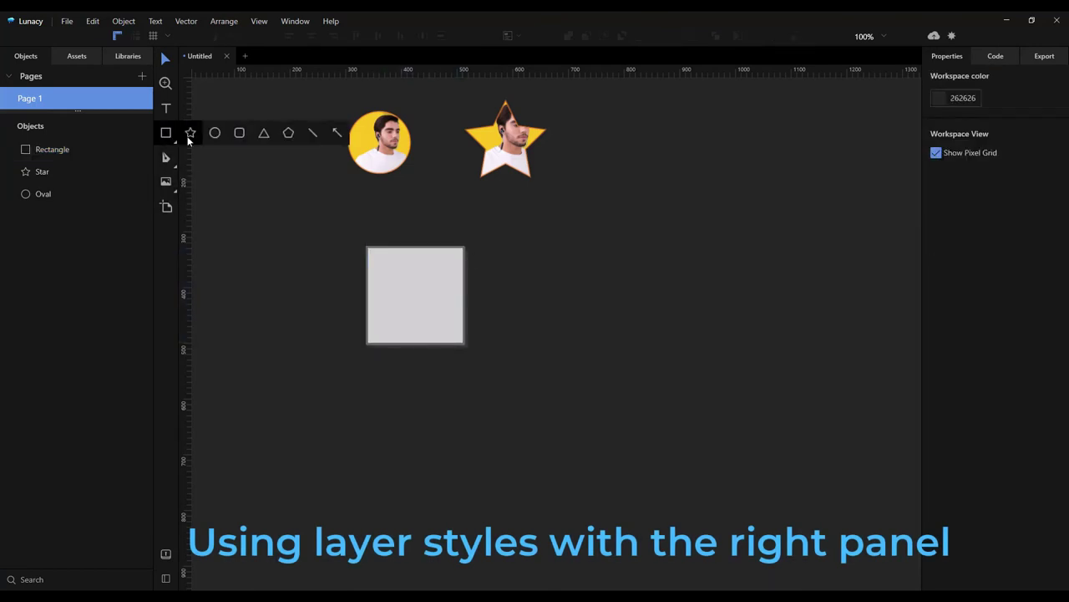
{"action": "left_click", "coordinate": [264, 133]}
{"action": "left_click_drag", "start_coordinate": [505, 239], "coordinate": [611, 344]}
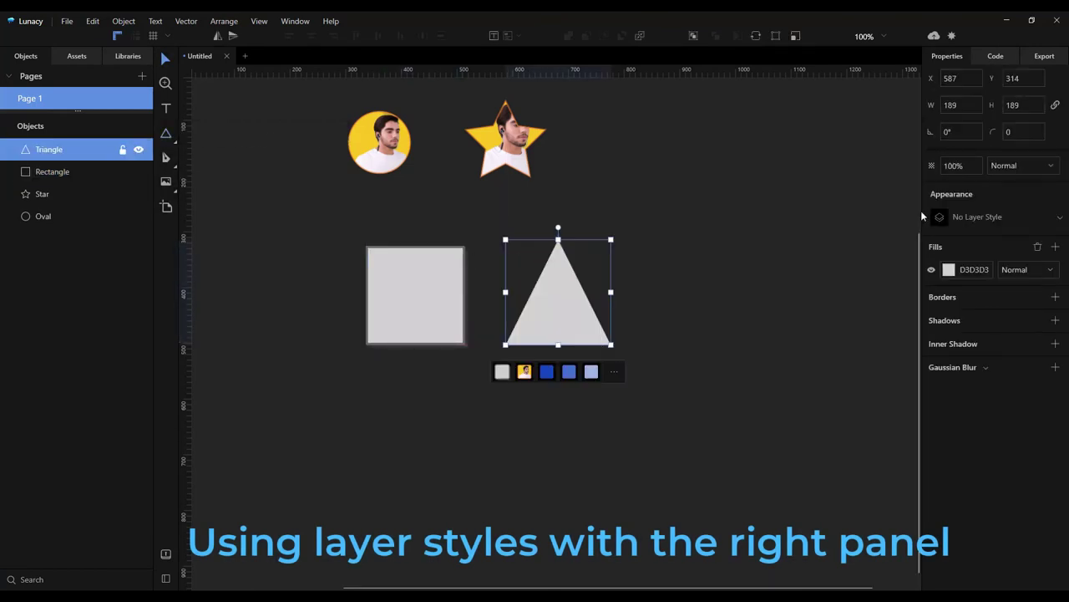
{"action": "left_click", "coordinate": [978, 216]}
{"action": "mouse_move", "coordinate": [961, 288]}
{"action": "left_click", "coordinate": [902, 320]}
{"action": "left_click", "coordinate": [766, 338]}
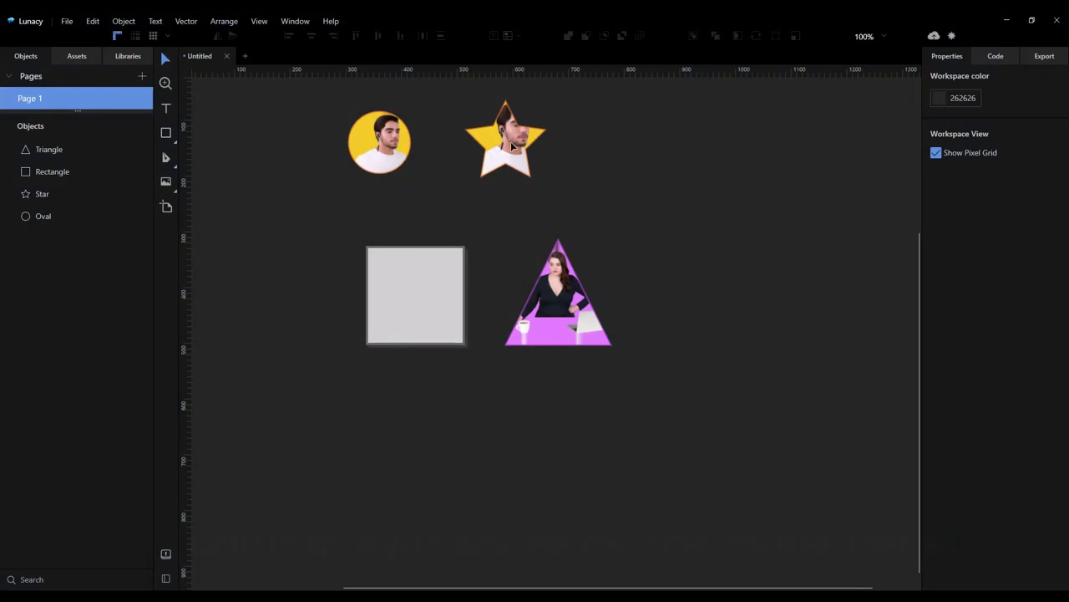
Replace the star's portrait with the photo of the woman in a hat from the Models group of Masked Photos
{"action": "left_click", "coordinate": [510, 141]}
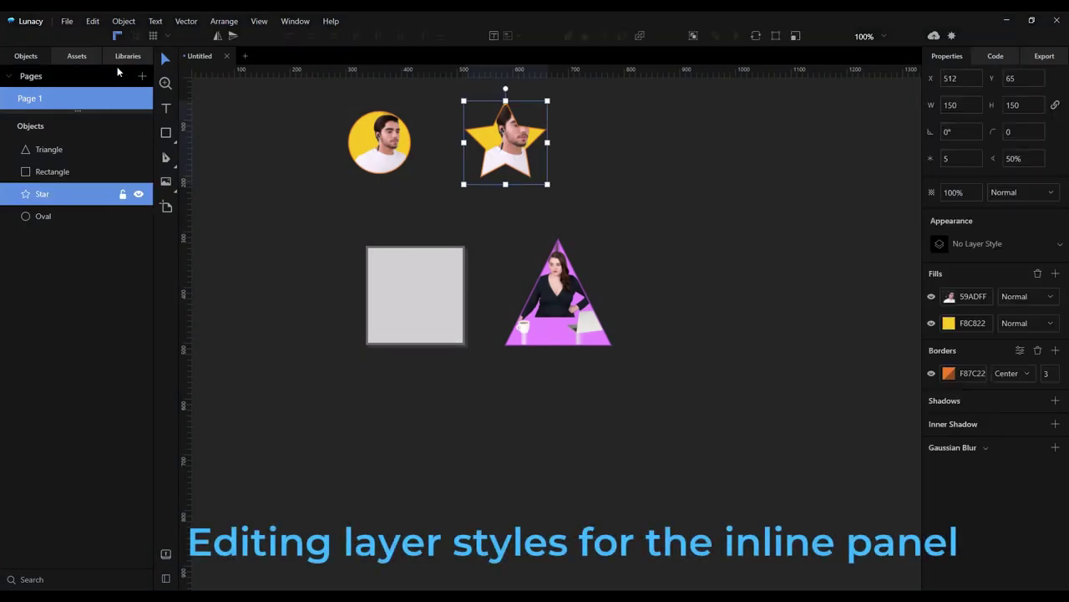
{"action": "left_click", "coordinate": [128, 56]}
{"action": "left_click", "coordinate": [97, 207]}
{"action": "left_click", "coordinate": [39, 134]}
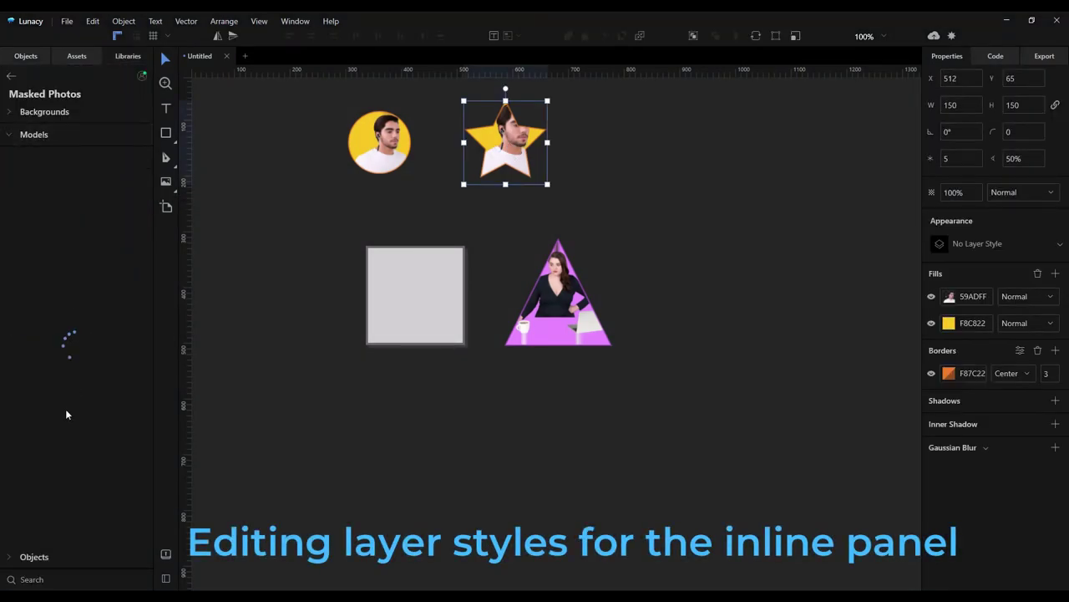
{"action": "left_click_drag", "start_coordinate": [75, 338], "coordinate": [517, 167]}
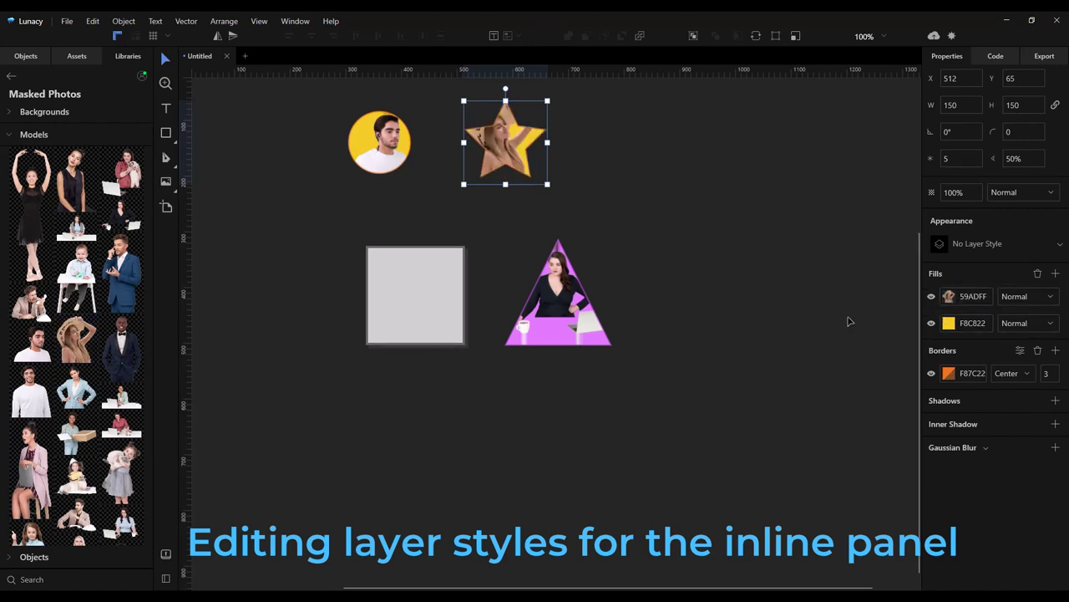
Change the star's solid background fill to the blue global color 59ADFF
{"action": "left_click", "coordinate": [949, 323]}
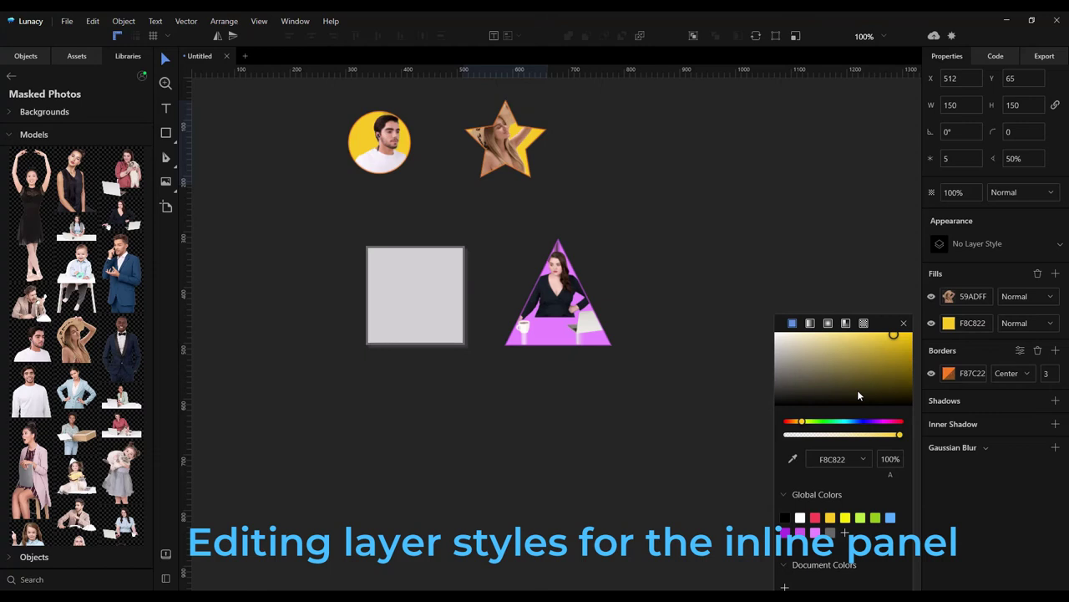
{"action": "left_click", "coordinate": [890, 519]}
{"action": "left_click", "coordinate": [904, 324]}
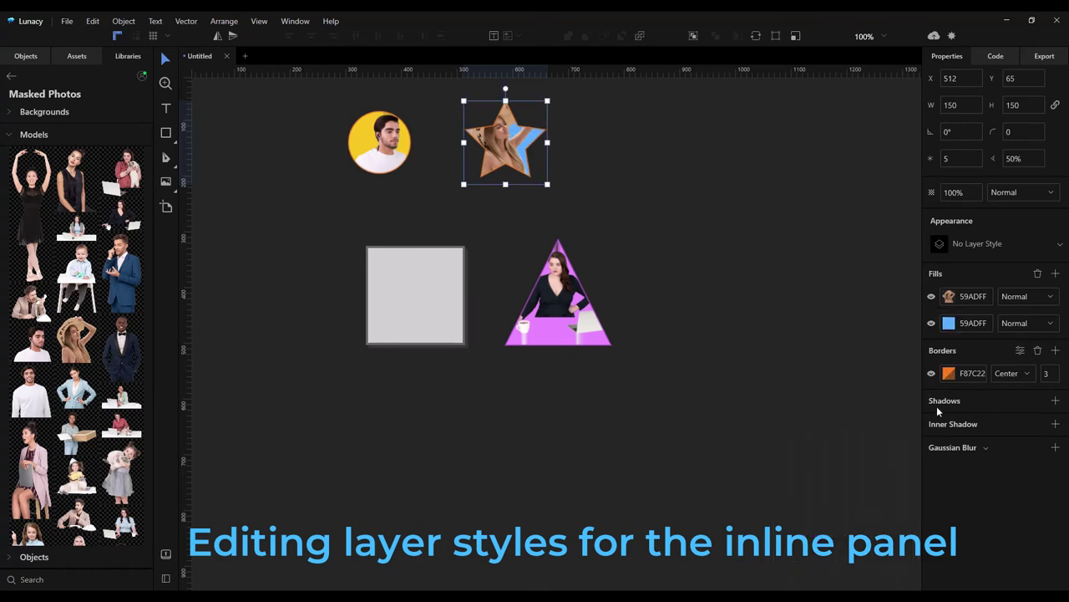
Add a shadow to the star in the light purple global color with X 6 and Y 6 offsets
{"action": "left_click", "coordinate": [1055, 400]}
{"action": "left_click", "coordinate": [949, 423]}
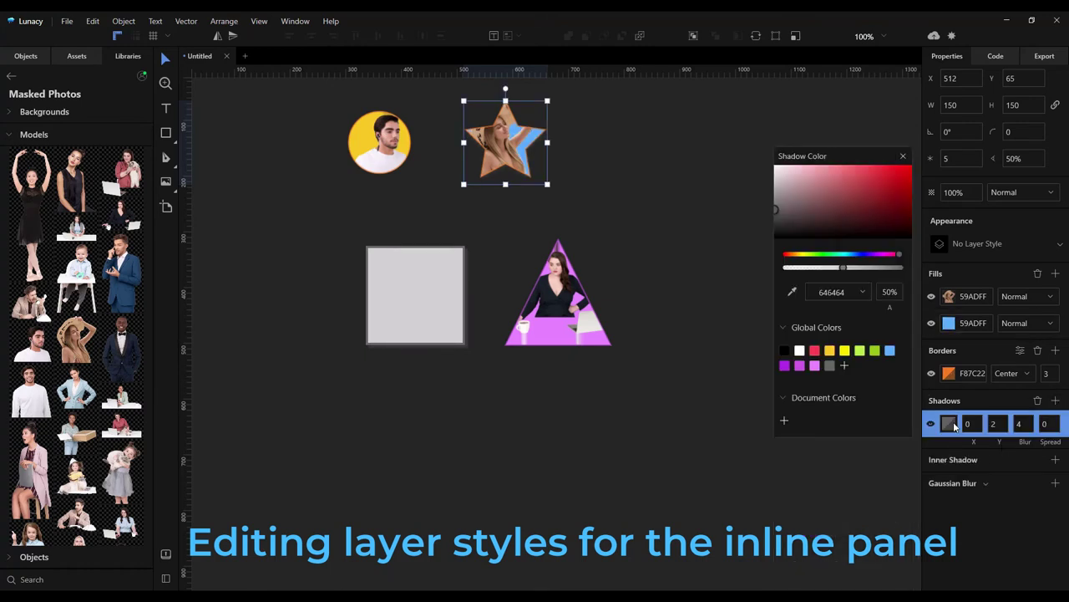
{"action": "left_click", "coordinate": [814, 365]}
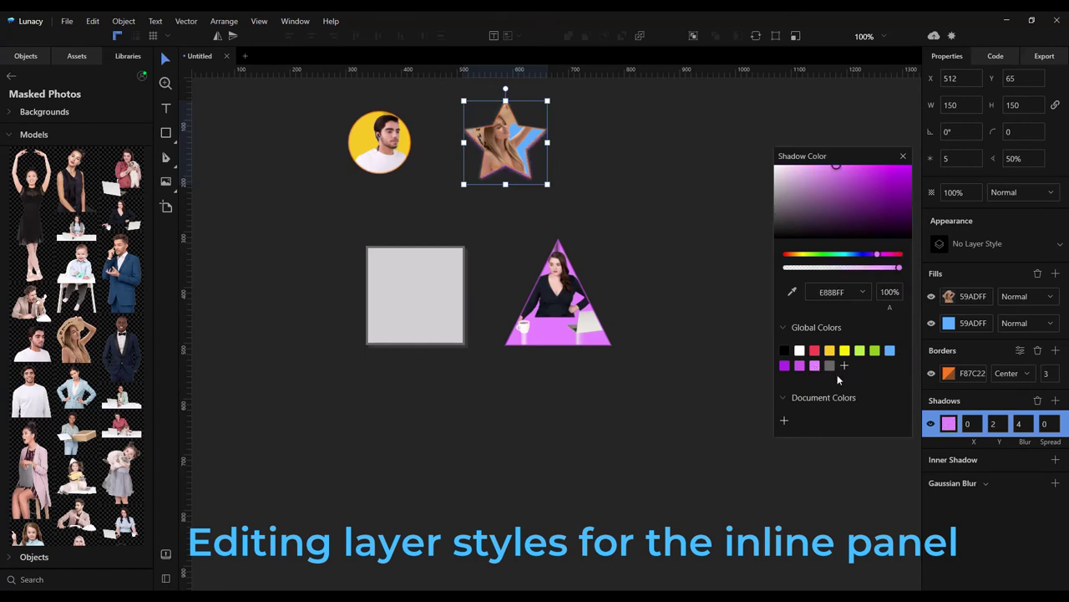
{"action": "left_click", "coordinate": [974, 423]}
{"action": "type", "text": "6"}
{"action": "key", "text": "Tab"}
{"action": "type", "text": "6"}
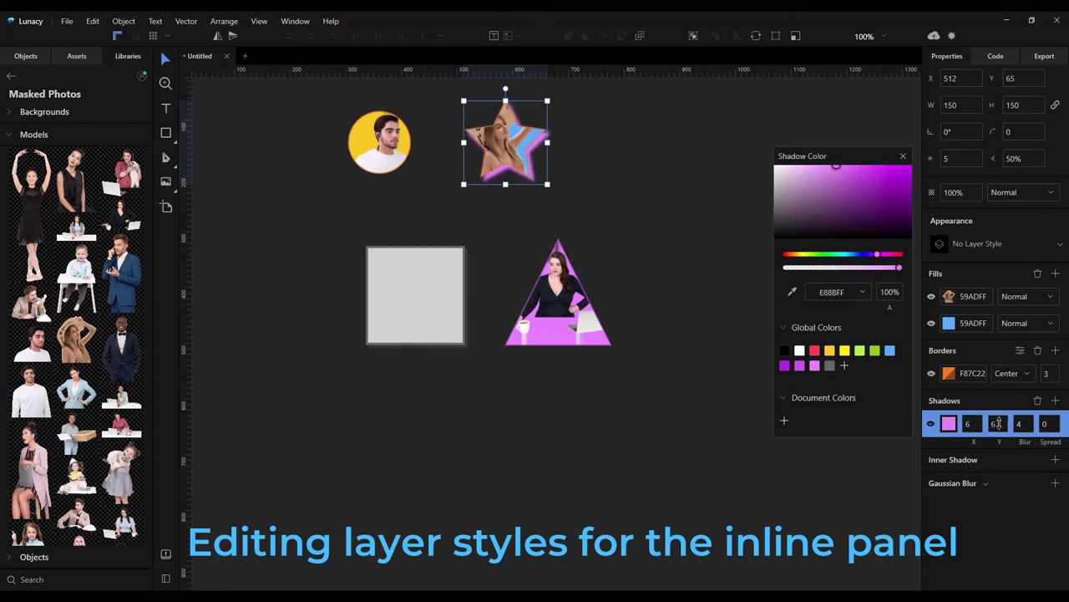
{"action": "key", "text": "Return"}
{"action": "left_click", "coordinate": [904, 158]}
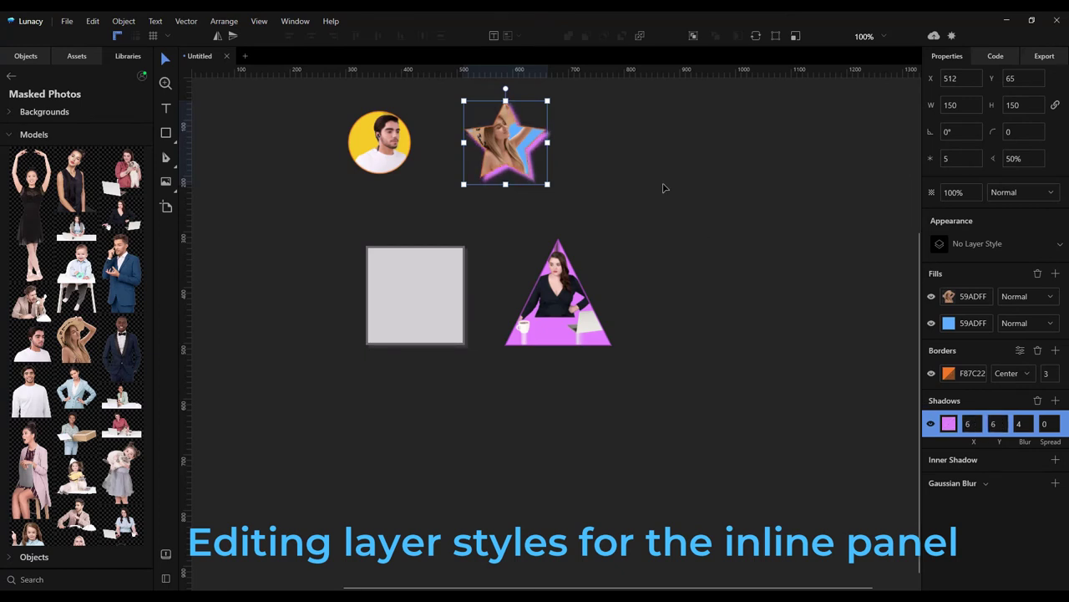
Draw a pentagon about 165 by 165 to the right of the star and apply the star's edited style to it
{"action": "left_click", "coordinate": [169, 135]}
{"action": "left_click", "coordinate": [291, 133]}
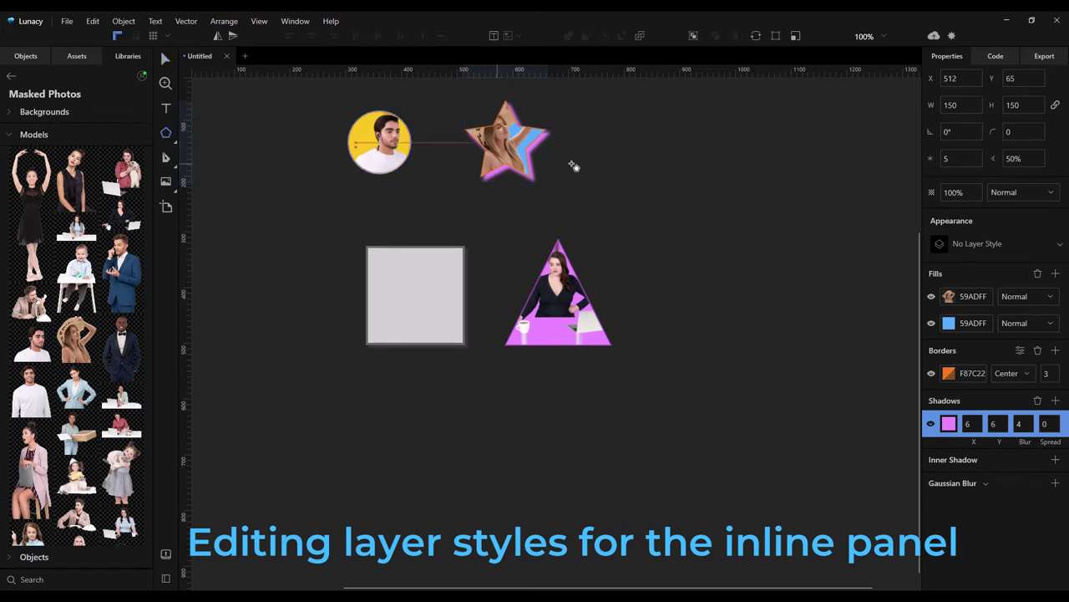
{"action": "left_click_drag", "start_coordinate": [598, 101], "coordinate": [690, 169]}
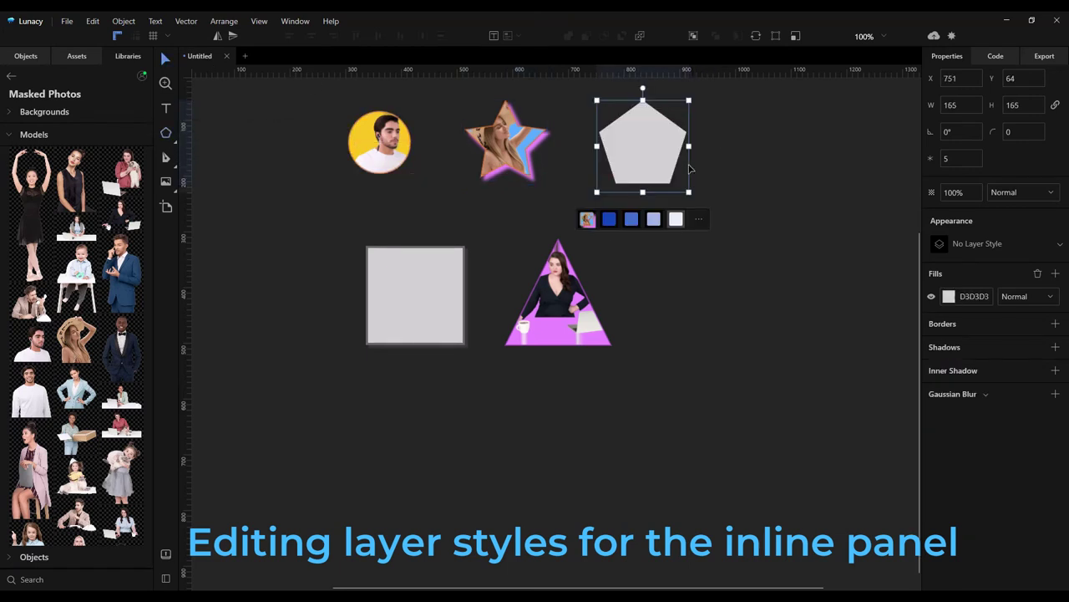
{"action": "left_click", "coordinate": [587, 219]}
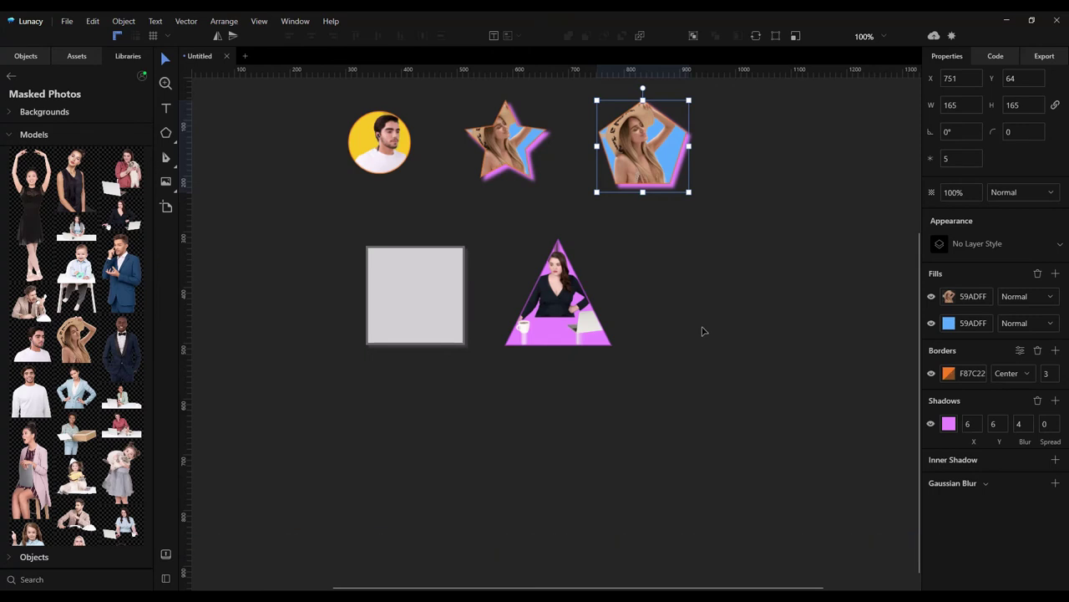
Add a second border to the gray square, positioned inside and colored black (000000)
{"action": "left_click", "coordinate": [433, 311]}
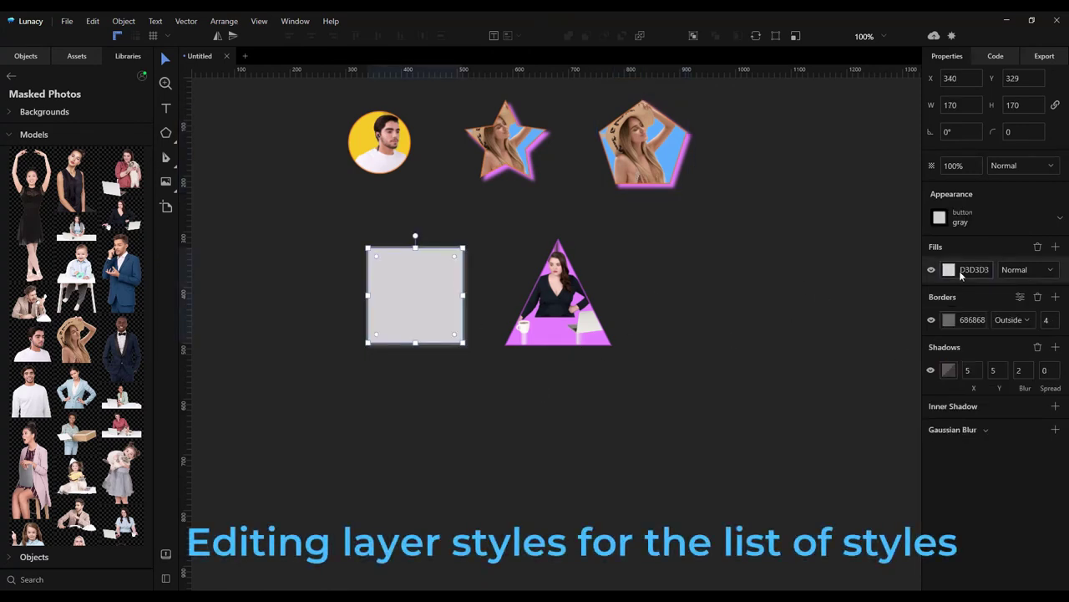
{"action": "left_click", "coordinate": [1055, 296]}
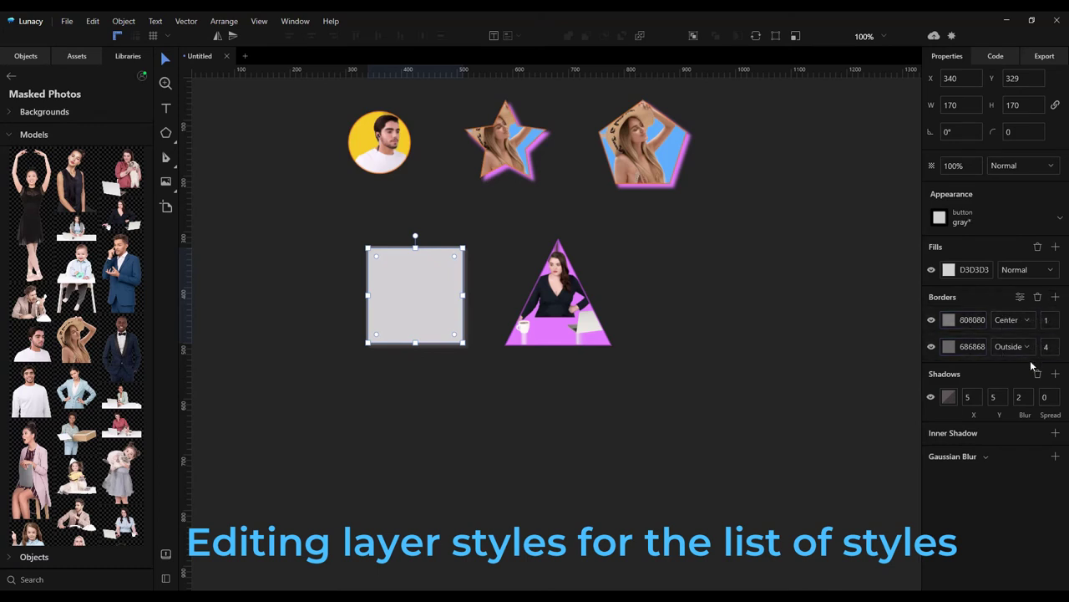
{"action": "left_click", "coordinate": [1012, 322]}
{"action": "left_click", "coordinate": [1007, 353]}
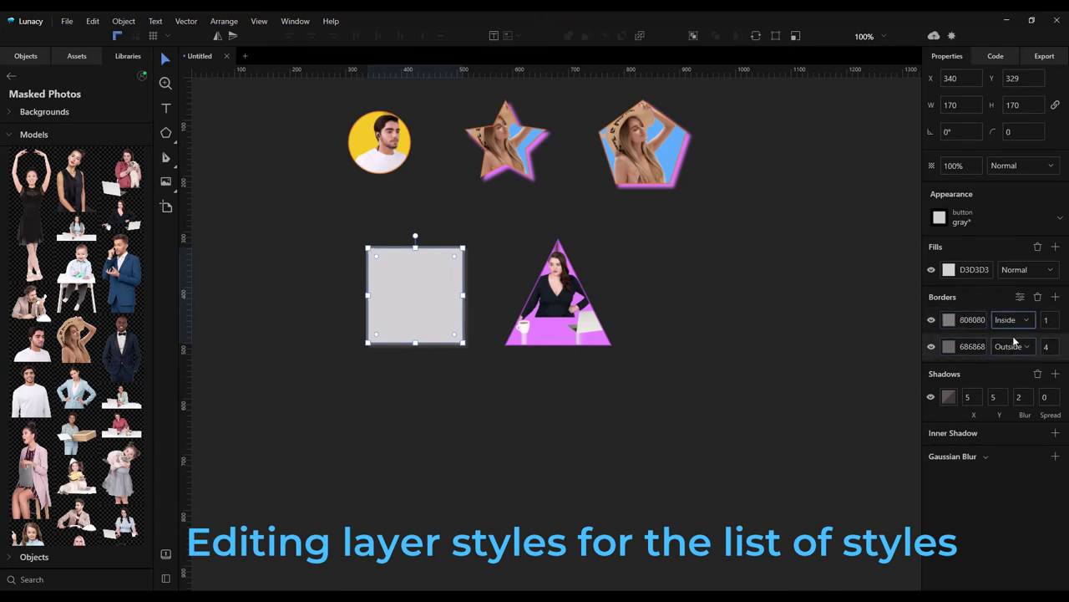
{"action": "left_click", "coordinate": [953, 320]}
{"action": "left_click", "coordinate": [785, 513]}
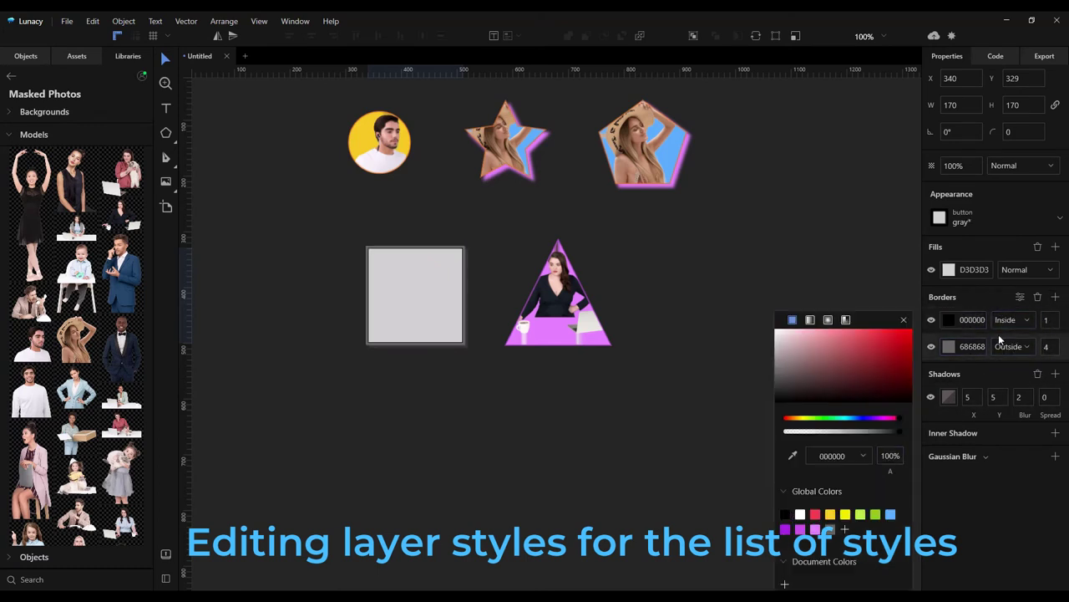
Set the square's black inside border to a width of 5 and update the button/gray layer style with the changes
{"action": "left_click", "coordinate": [1048, 320]}
{"action": "type", "text": "3"}
{"action": "key", "text": "BackSpace"}
{"action": "type", "text": "5"}
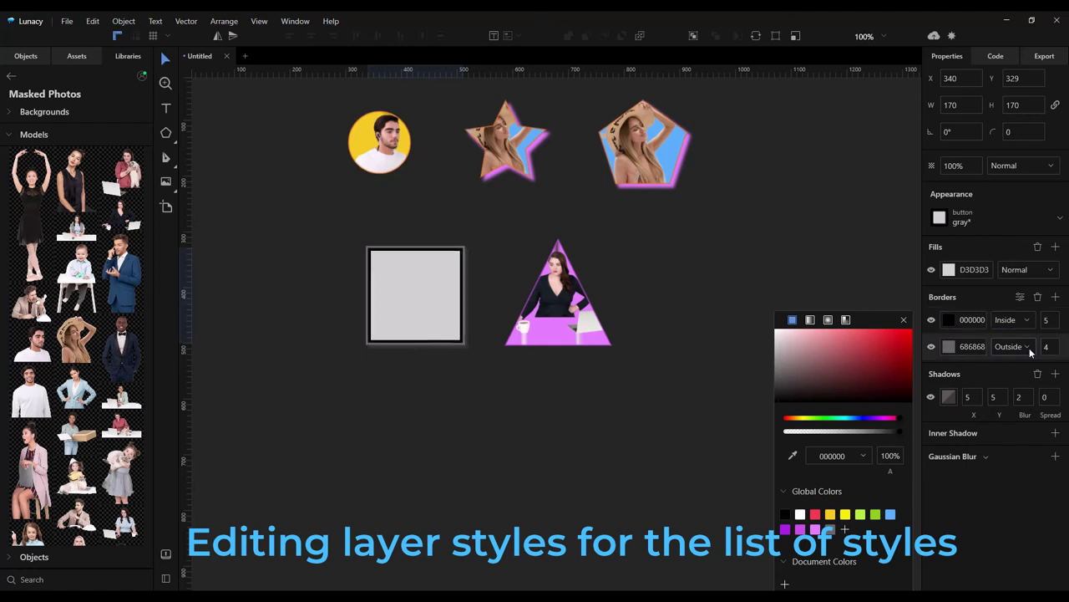
{"action": "left_click", "coordinate": [904, 320]}
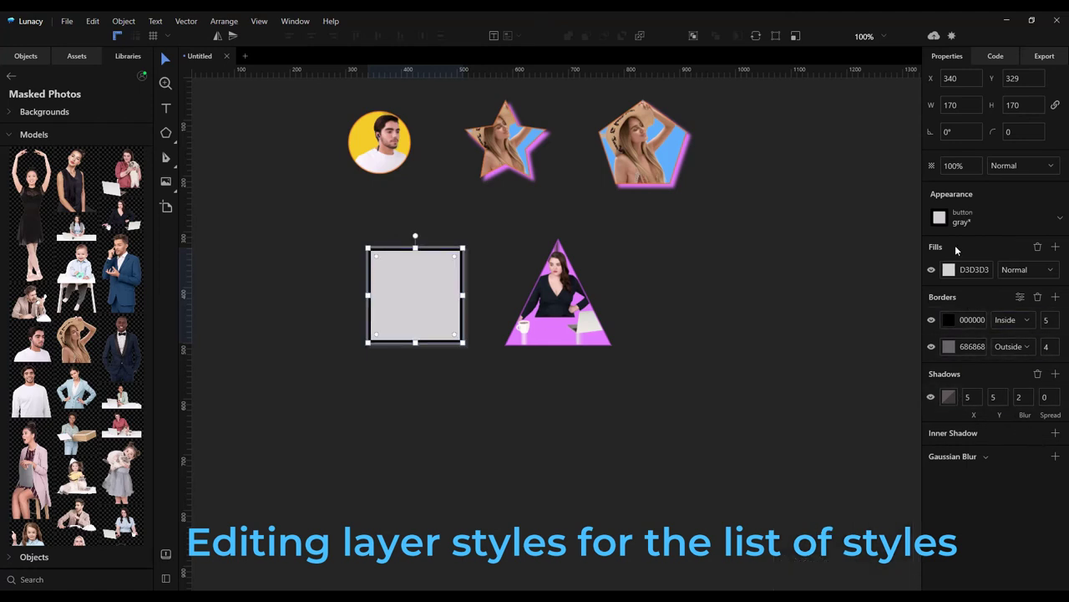
{"action": "left_click", "coordinate": [961, 218]}
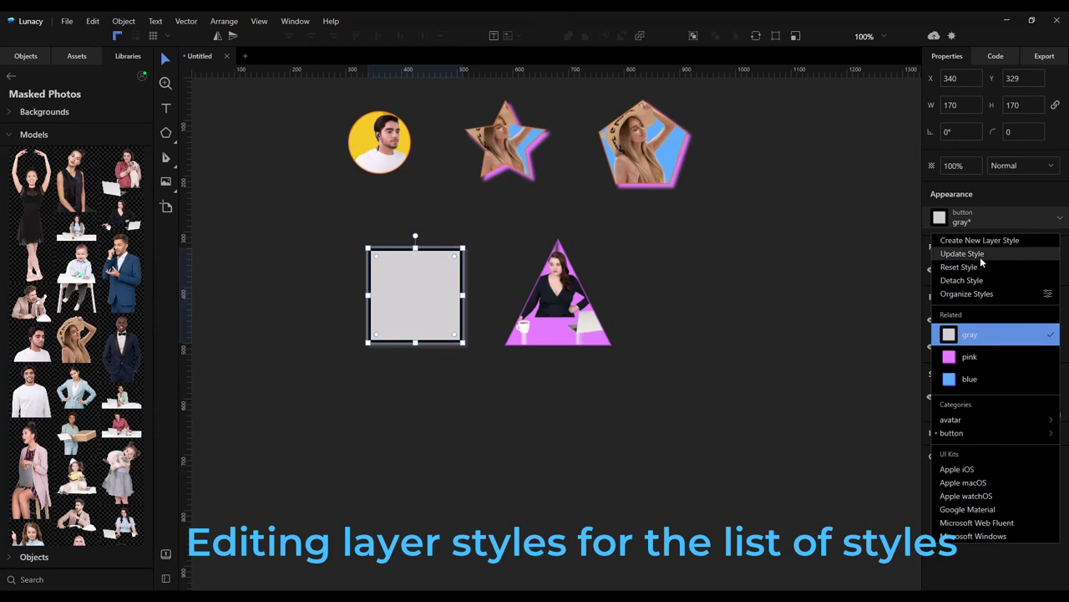
{"action": "left_click", "coordinate": [981, 256]}
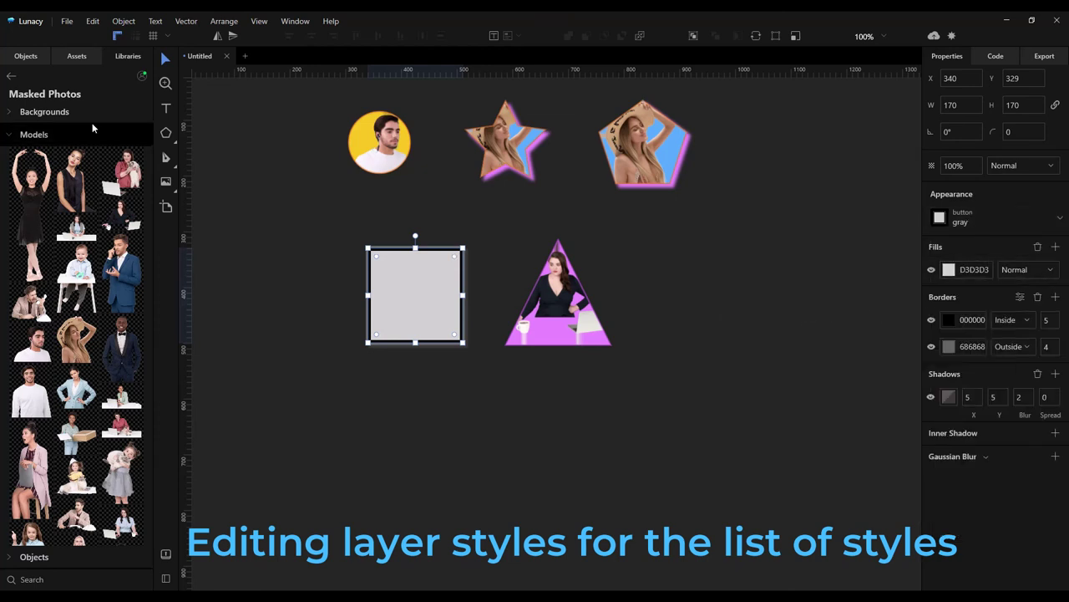
Open the avatar/pink layer style for editing from the document's list of layer styles
{"action": "left_click", "coordinate": [67, 58]}
{"action": "left_click", "coordinate": [81, 210]}
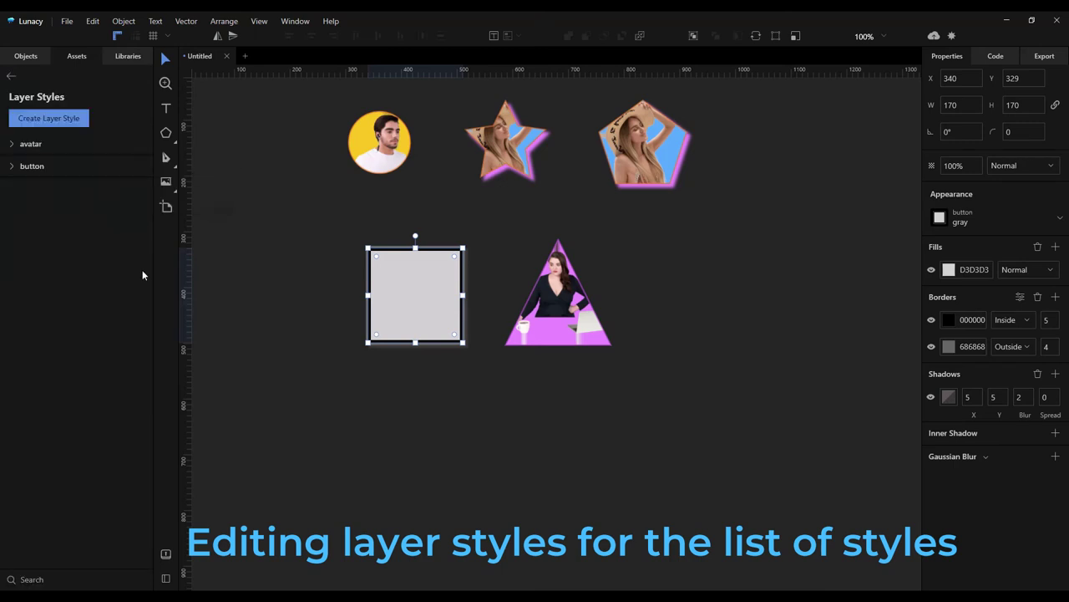
{"action": "left_click", "coordinate": [35, 150]}
{"action": "left_click", "coordinate": [54, 194]}
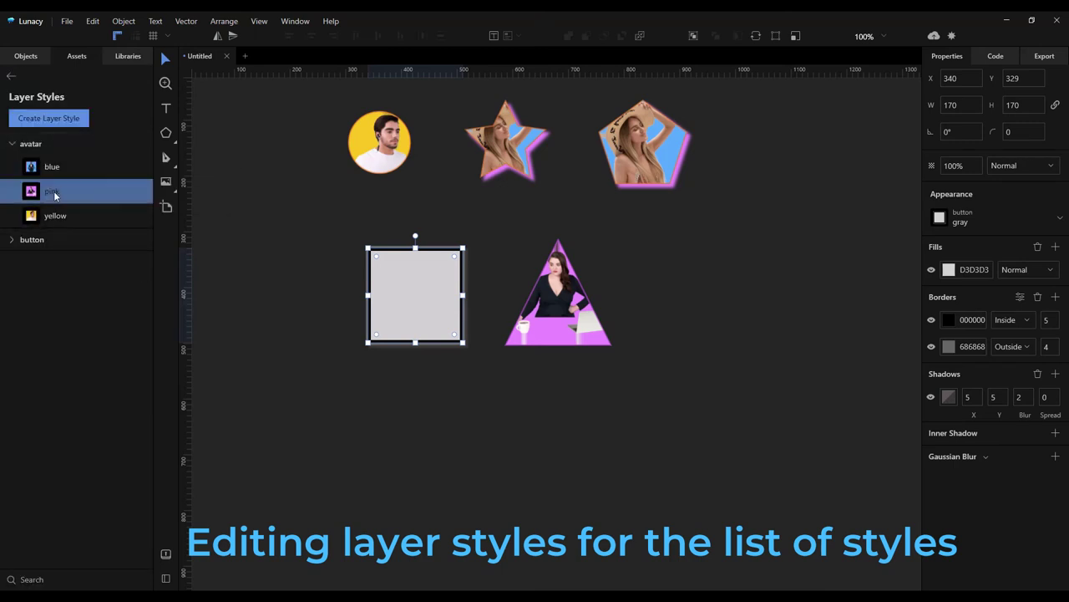
{"action": "right_click", "coordinate": [96, 197]}
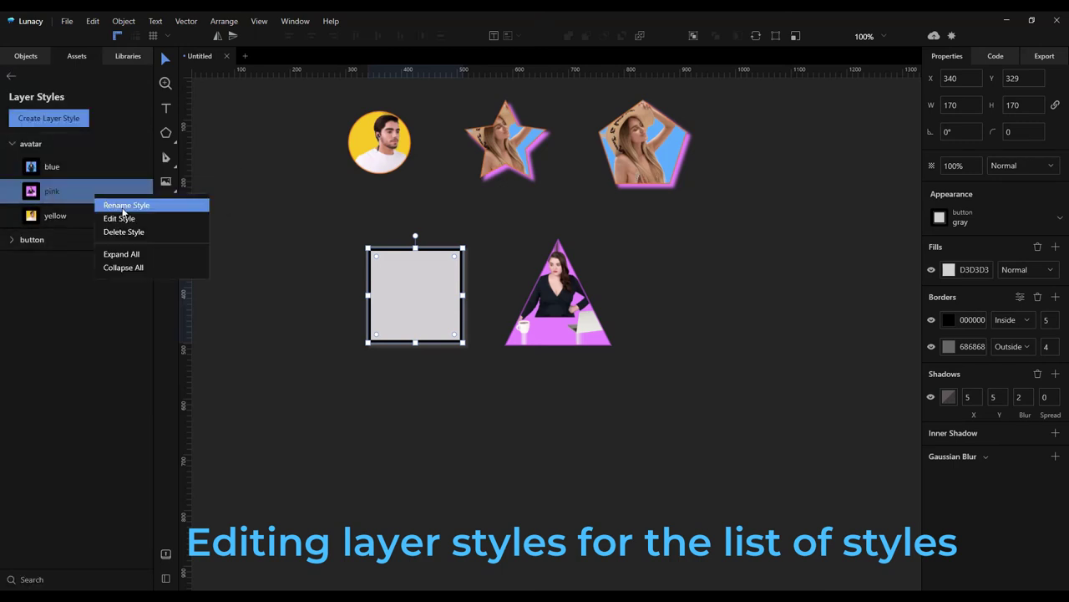
{"action": "left_click", "coordinate": [120, 218]}
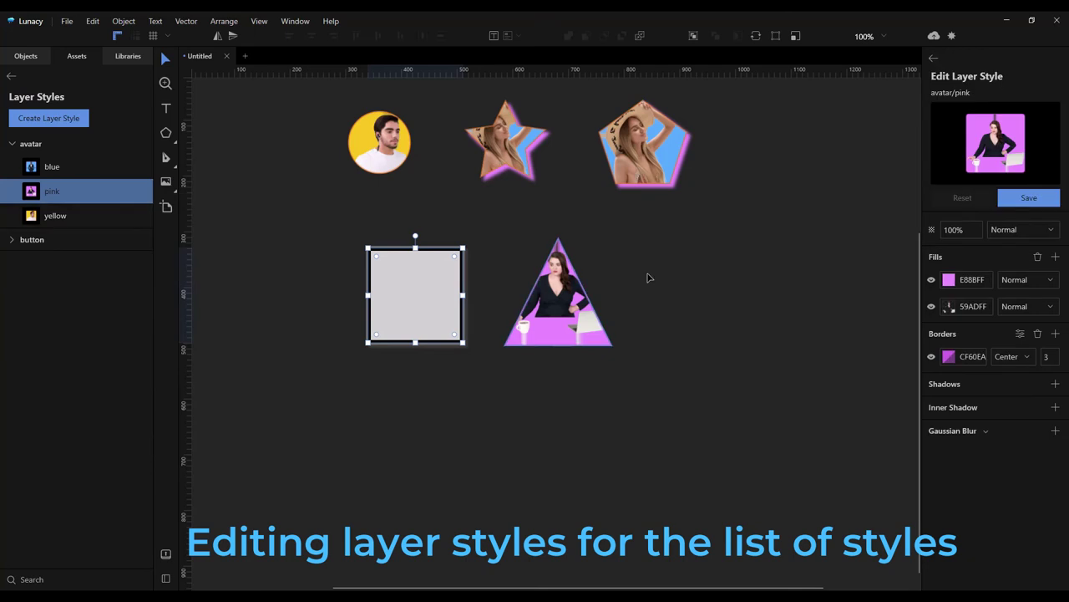
Change the avatar/pink style's solid fill to the green global color 90C418
{"action": "left_click", "coordinate": [949, 280]}
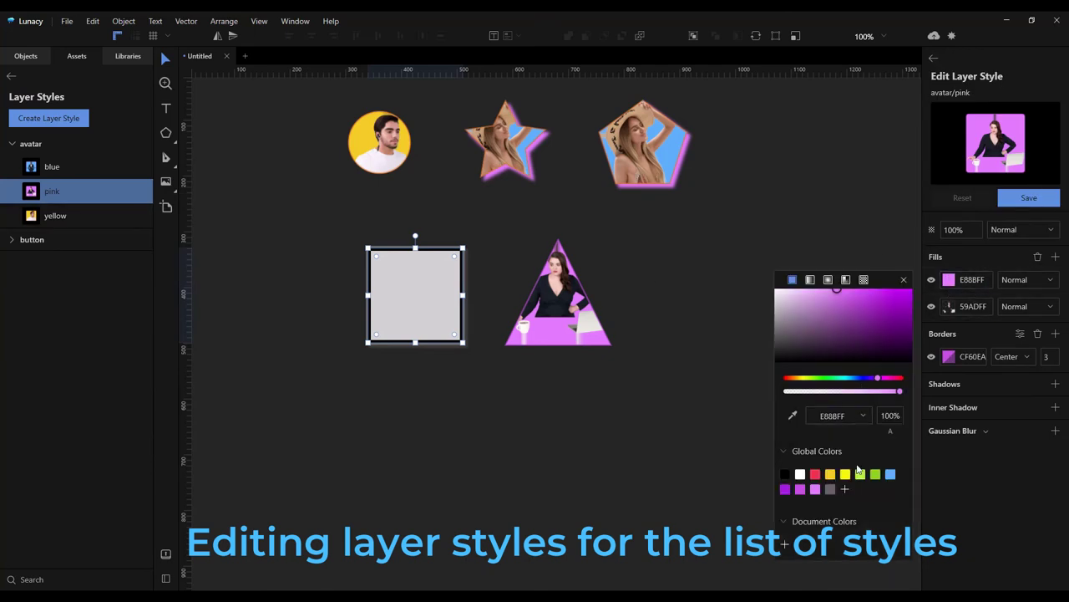
{"action": "left_click", "coordinate": [802, 491]}
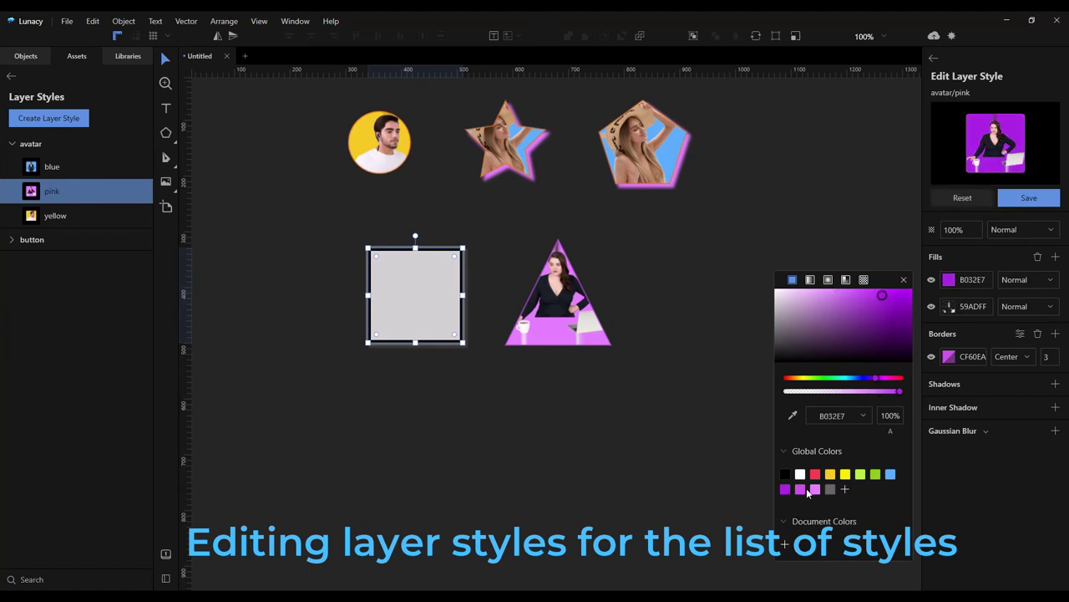
{"action": "left_click", "coordinate": [876, 474]}
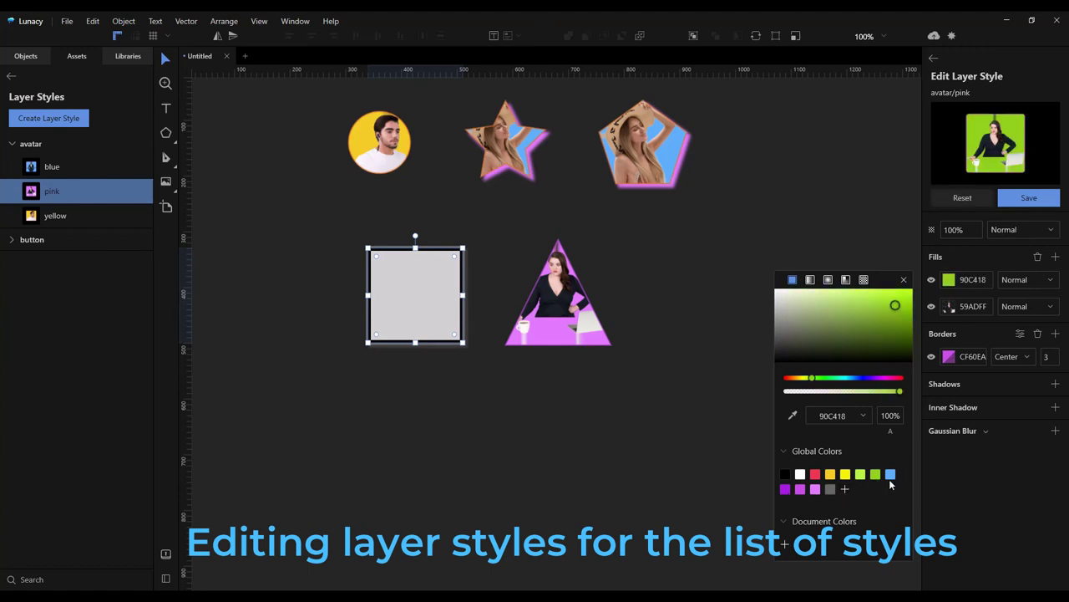
Set the avatar/pink style's border to the green global color 90C418 with a width of 7 and save the style
{"action": "left_click", "coordinate": [950, 357]}
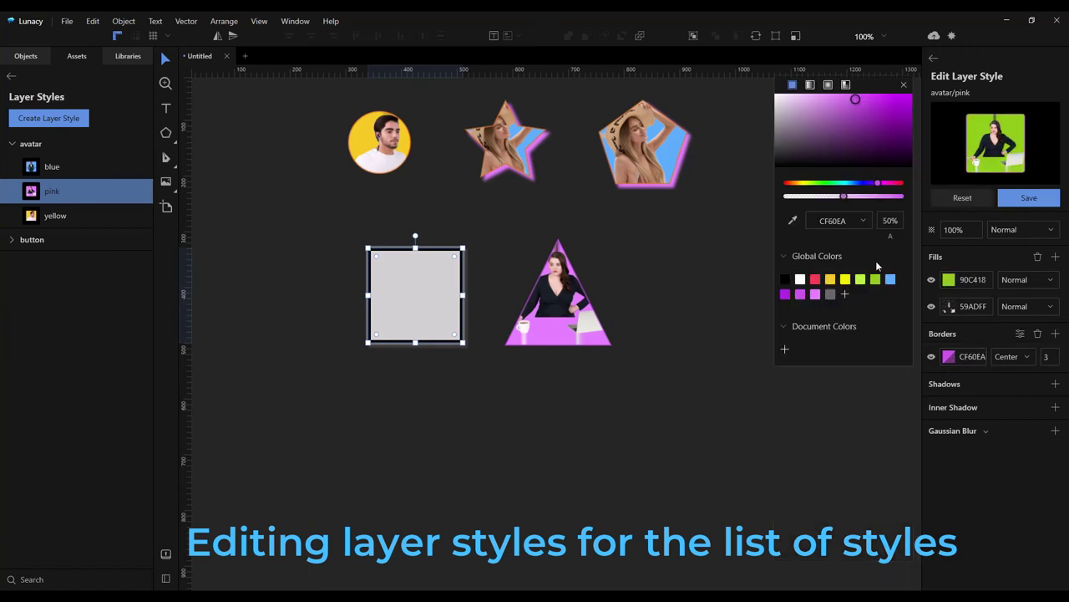
{"action": "left_click", "coordinate": [876, 280]}
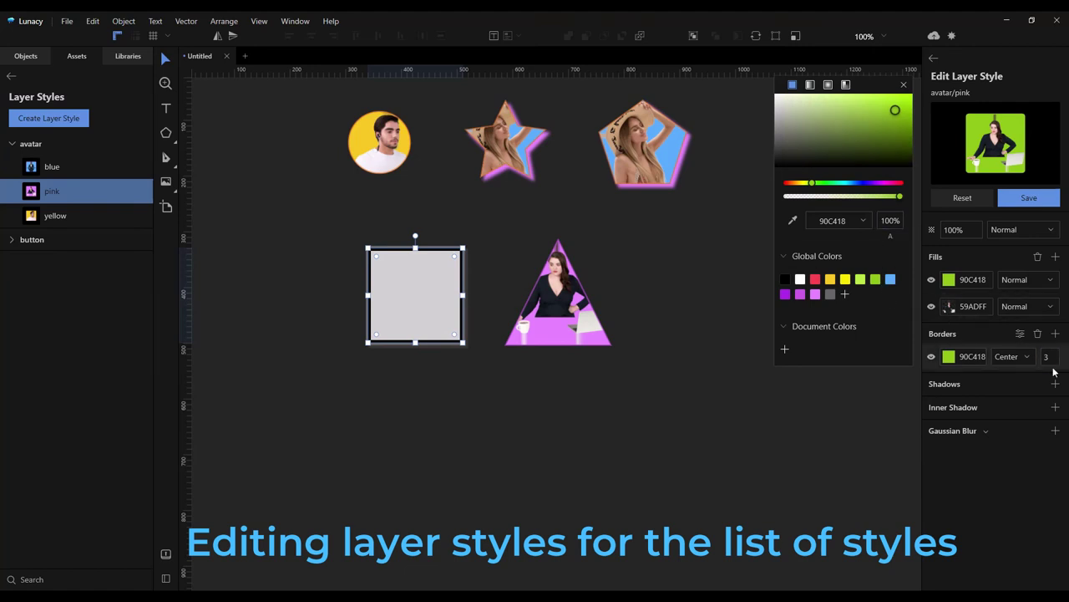
{"action": "scroll", "coordinate": [1050, 356], "scroll_direction": "up", "scroll_amount": 4}
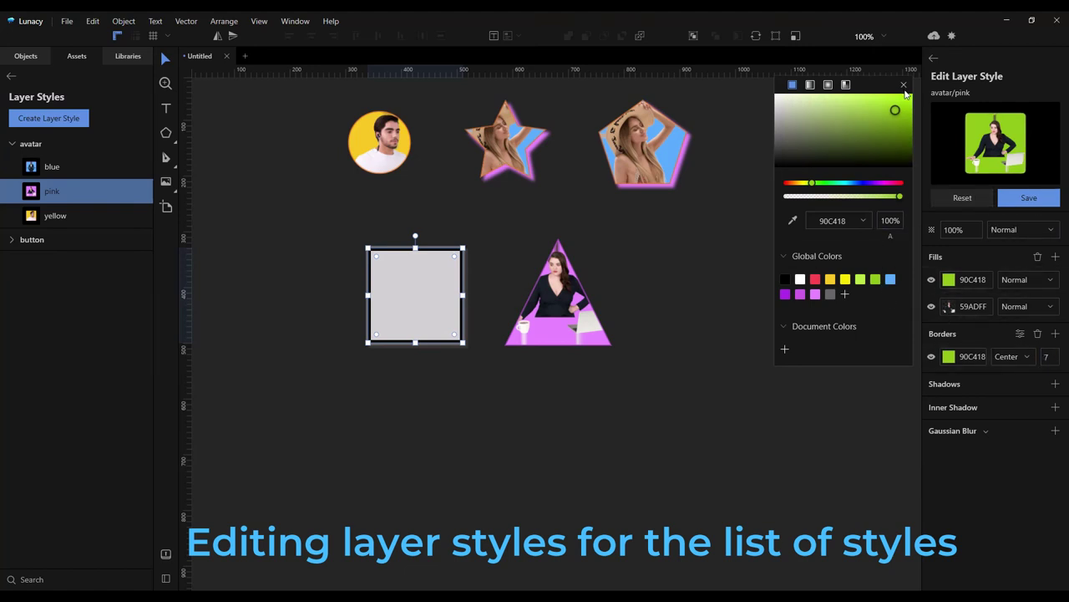
{"action": "left_click", "coordinate": [903, 85]}
{"action": "left_click", "coordinate": [1030, 199]}
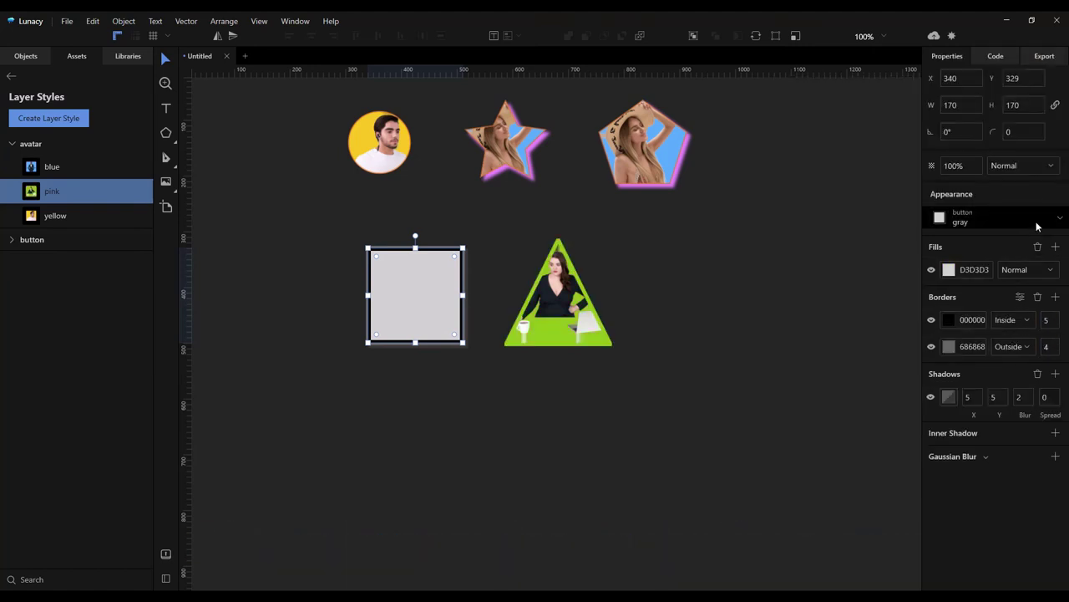
Draw a rectangle about 186 by 200 to the right of the triangle and apply the button/gray layer style to it
{"action": "left_click", "coordinate": [732, 284]}
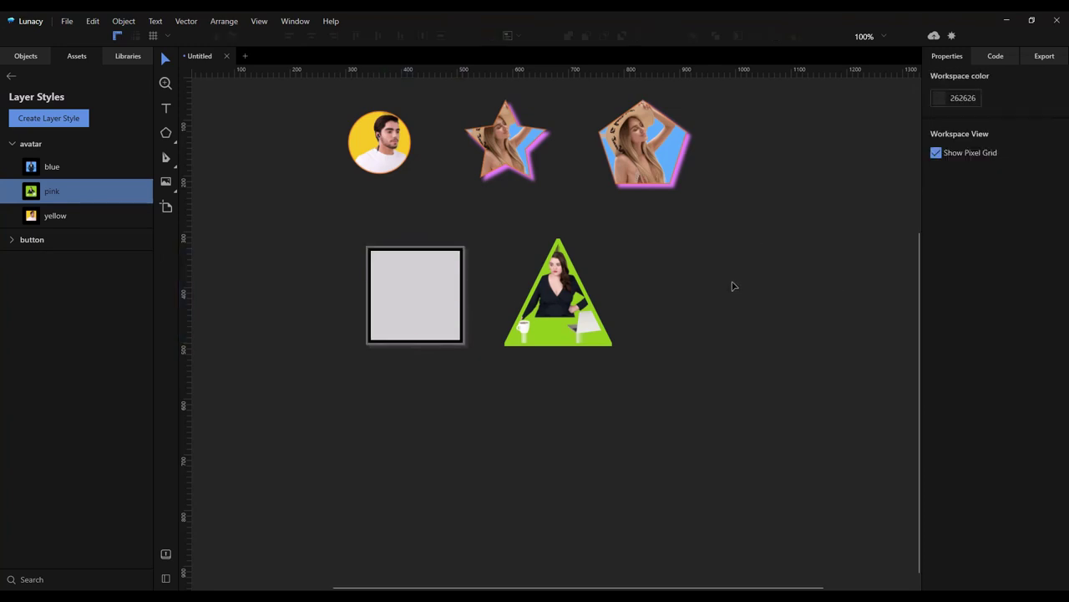
{"action": "key", "text": "r"}
{"action": "left_click_drag", "start_coordinate": [681, 234], "coordinate": [785, 345]}
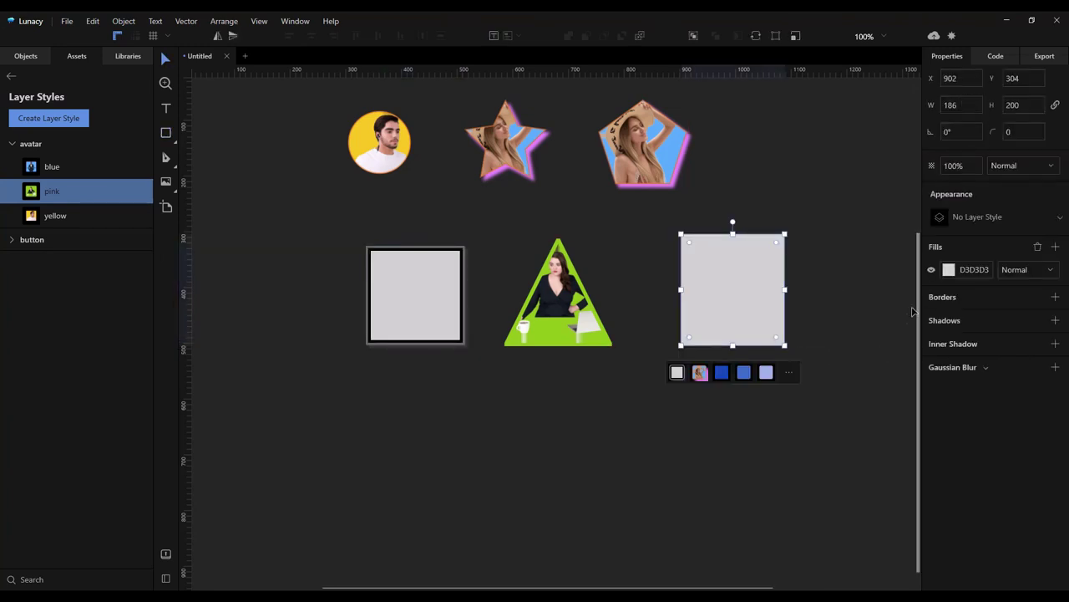
{"action": "left_click", "coordinate": [988, 217]}
{"action": "mouse_move", "coordinate": [978, 306]}
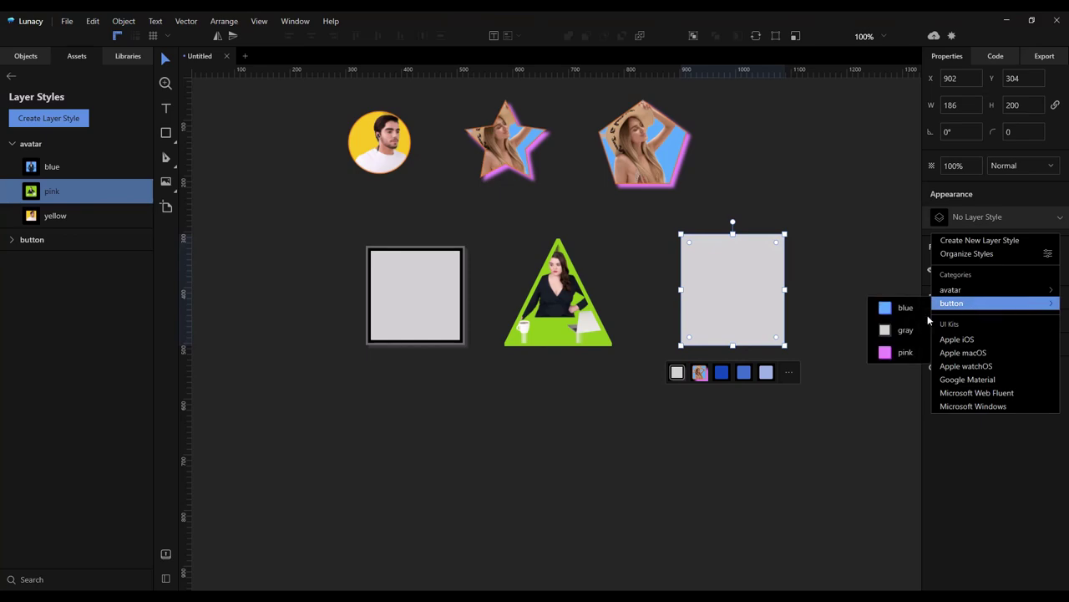
{"action": "left_click", "coordinate": [913, 325]}
{"action": "left_click", "coordinate": [784, 400]}
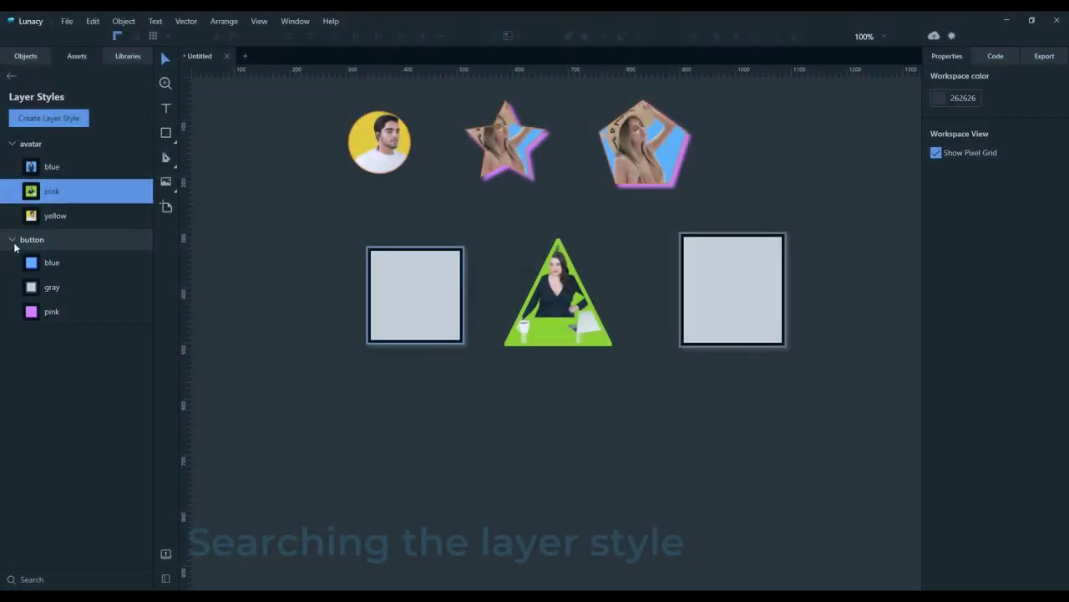
Search the layer styles for "blue" and for "but", clearing the search after each
{"action": "left_click", "coordinate": [67, 579]}
{"action": "type", "text": "blue"}
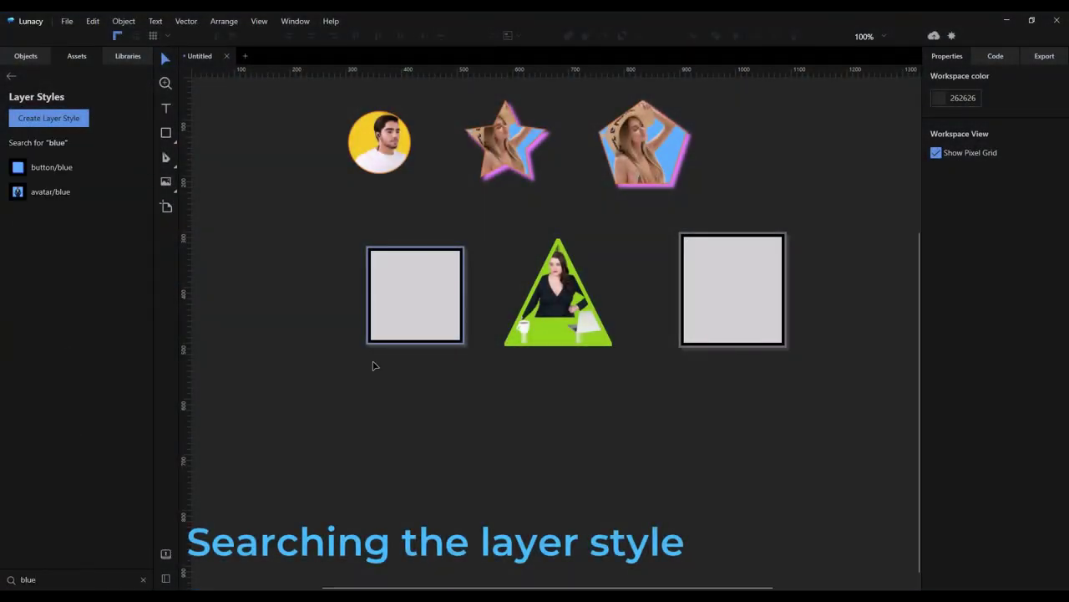
{"action": "key", "text": "BackSpace"}
{"action": "key", "text": "BackSpace"}
{"action": "key", "text": "BackSpace"}
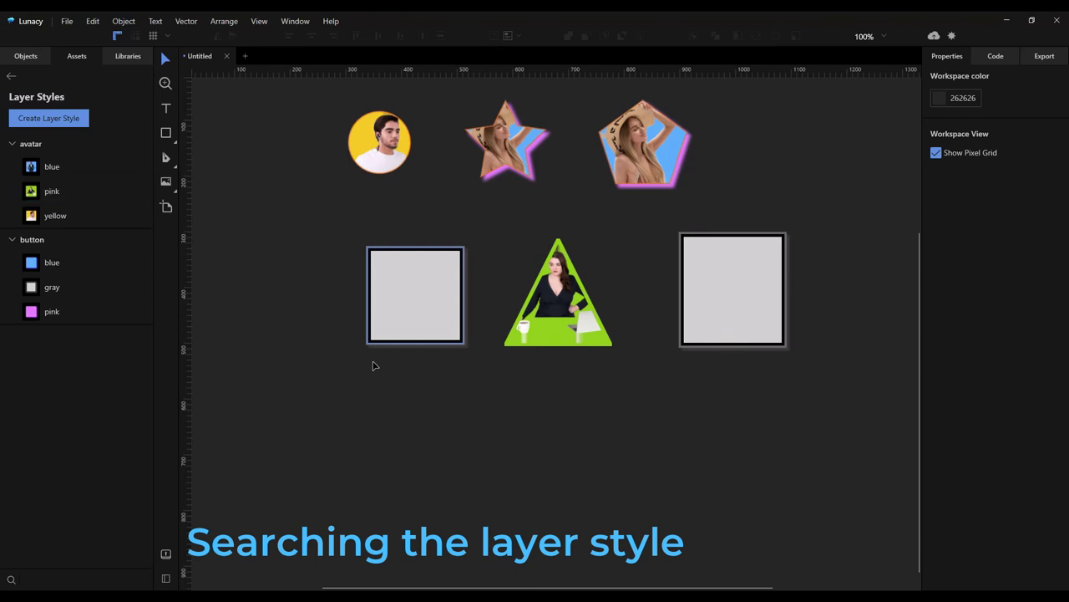
{"action": "type", "text": "but"}
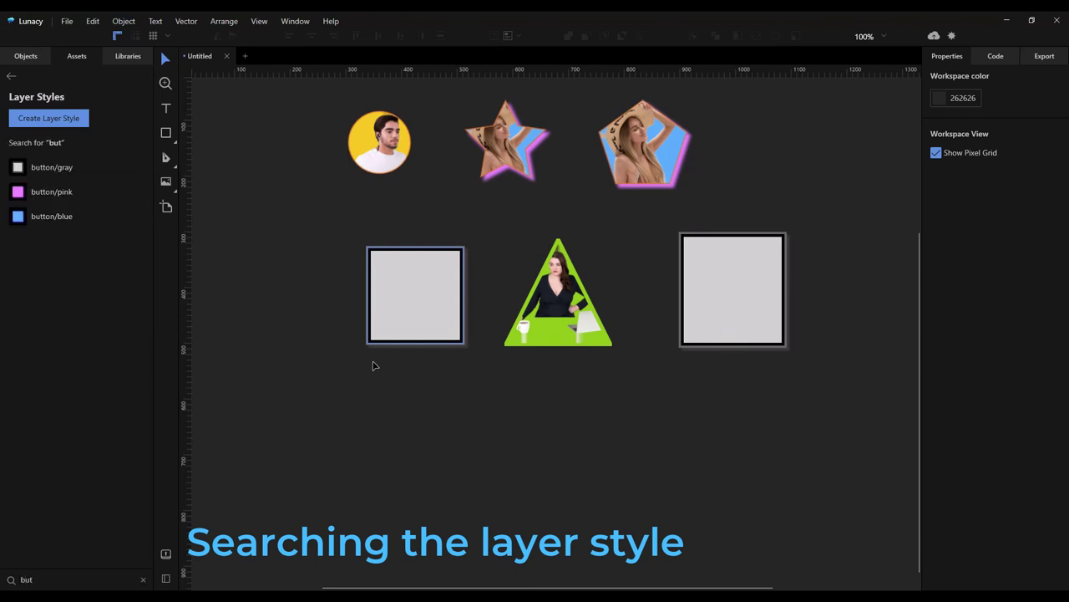
{"action": "key", "text": "BackSpace"}
{"action": "key", "text": "BackSpace"}
{"action": "key", "text": "BackSpace"}
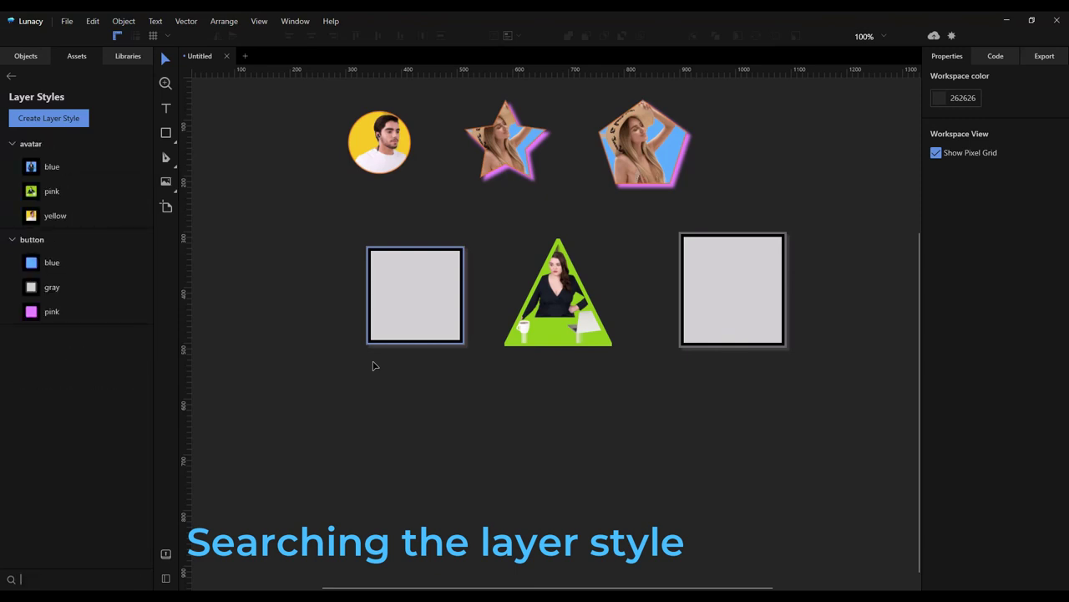
Search the layer styles for "gray", rename the button/gray style as button/light, and clear the search
{"action": "type", "text": "gray"}
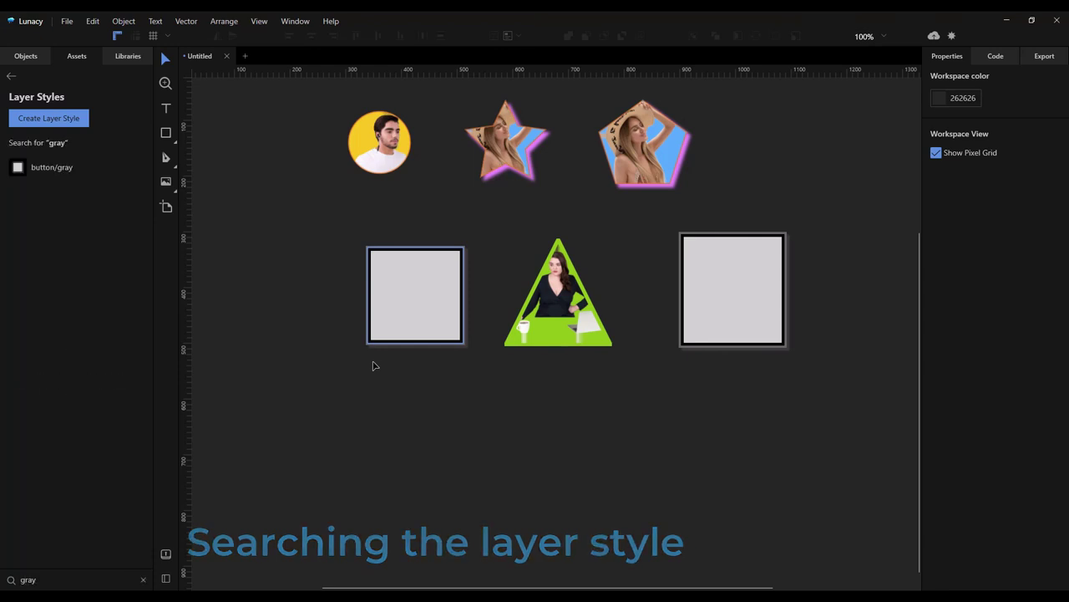
{"action": "right_click", "coordinate": [71, 174]}
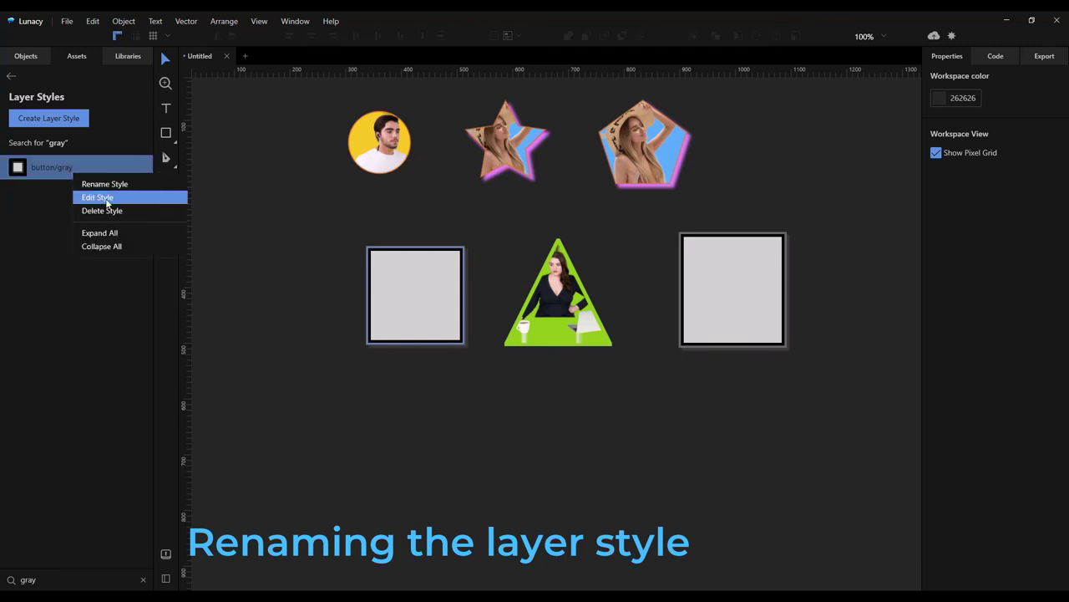
{"action": "left_click", "coordinate": [114, 183]}
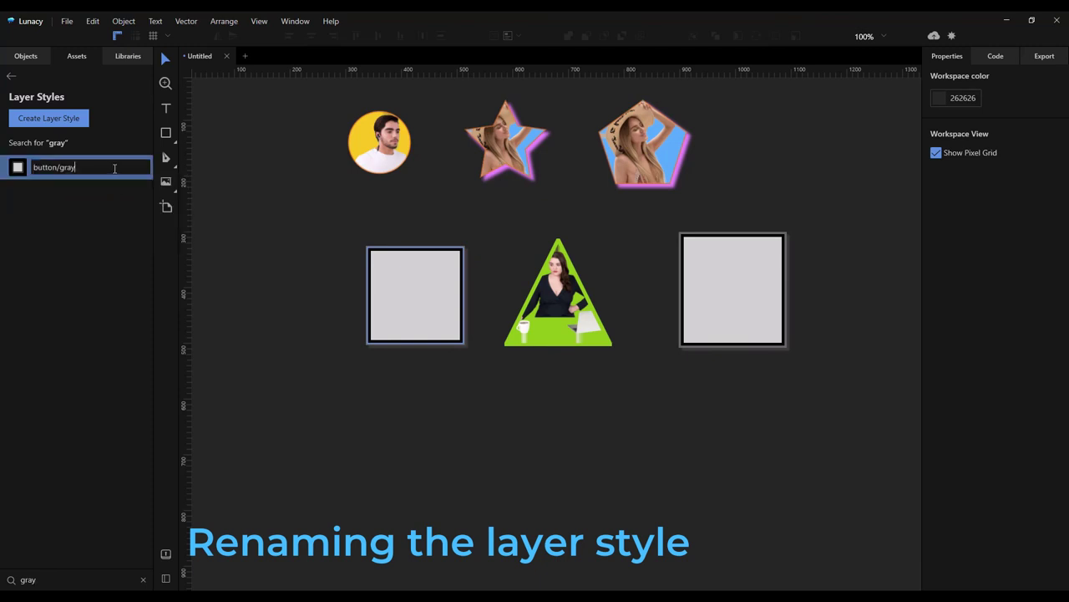
{"action": "type", "text": "light"}
{"action": "key", "text": "Return"}
{"action": "left_click", "coordinate": [143, 579]}
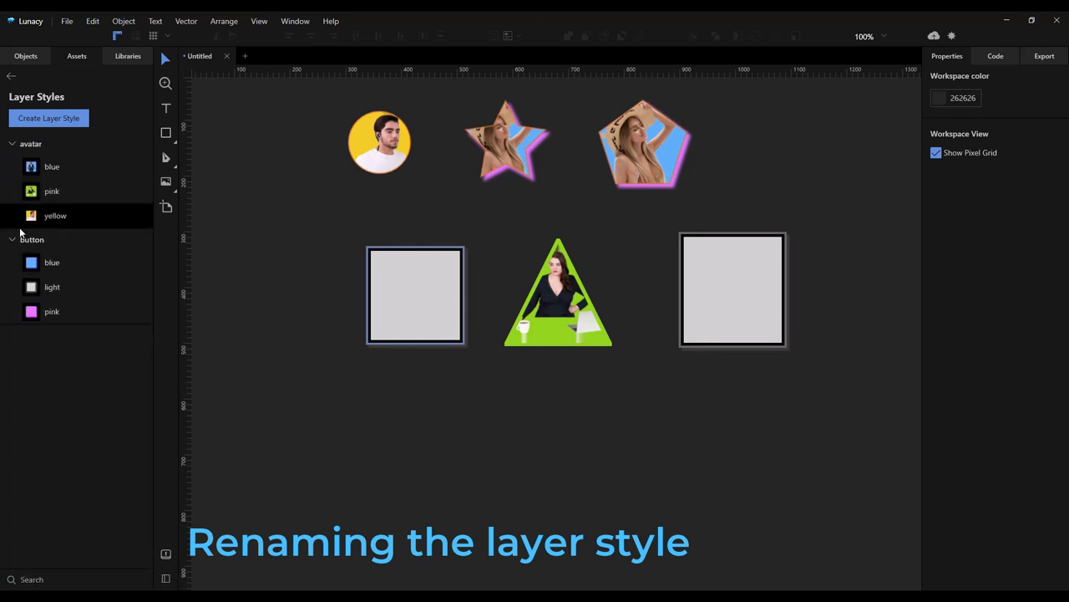
Rename the button/blue layer style as rectangle/new/blue and expand the rectangle and new groups in the list
{"action": "right_click", "coordinate": [60, 262]}
{"action": "left_click", "coordinate": [115, 277]}
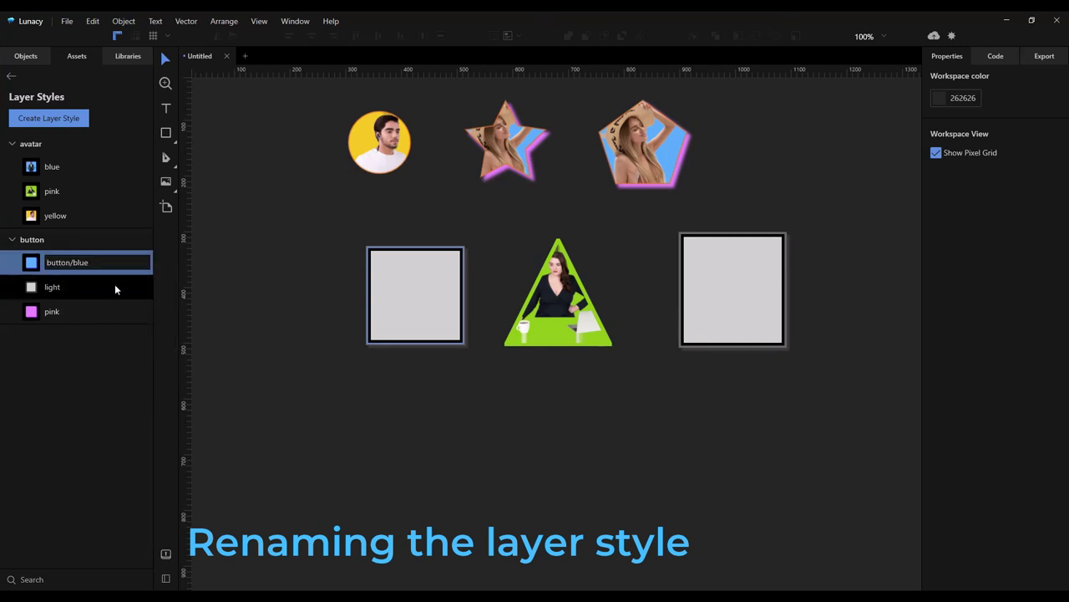
{"action": "key", "text": "BackSpace"}
{"action": "key", "text": "BackSpace"}
{"action": "key", "text": "BackSpace"}
{"action": "key", "text": "BackSpace"}
{"action": "key", "text": "BackSpace"}
{"action": "key", "text": "BackSpace"}
{"action": "type", "text": "rectangle/new"}
{"action": "key", "text": "Return"}
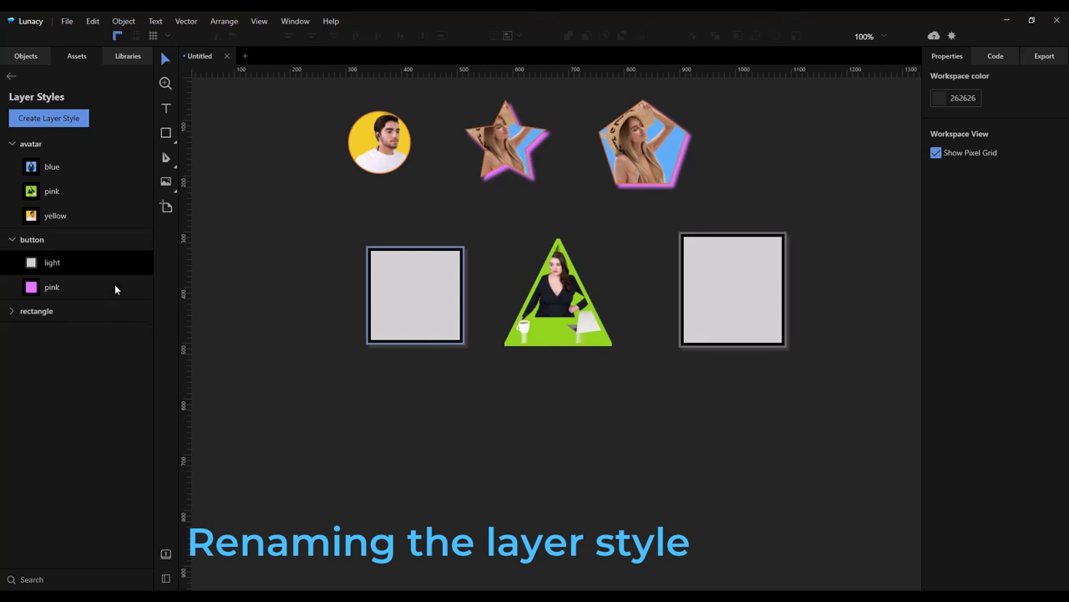
{"action": "left_click", "coordinate": [10, 312]}
{"action": "left_click", "coordinate": [25, 333]}
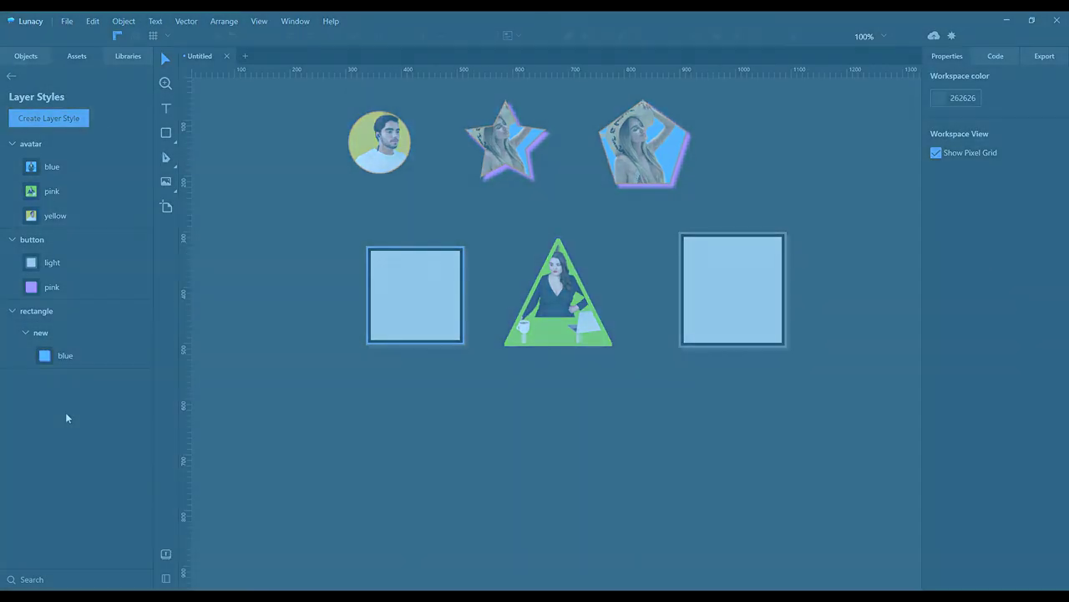